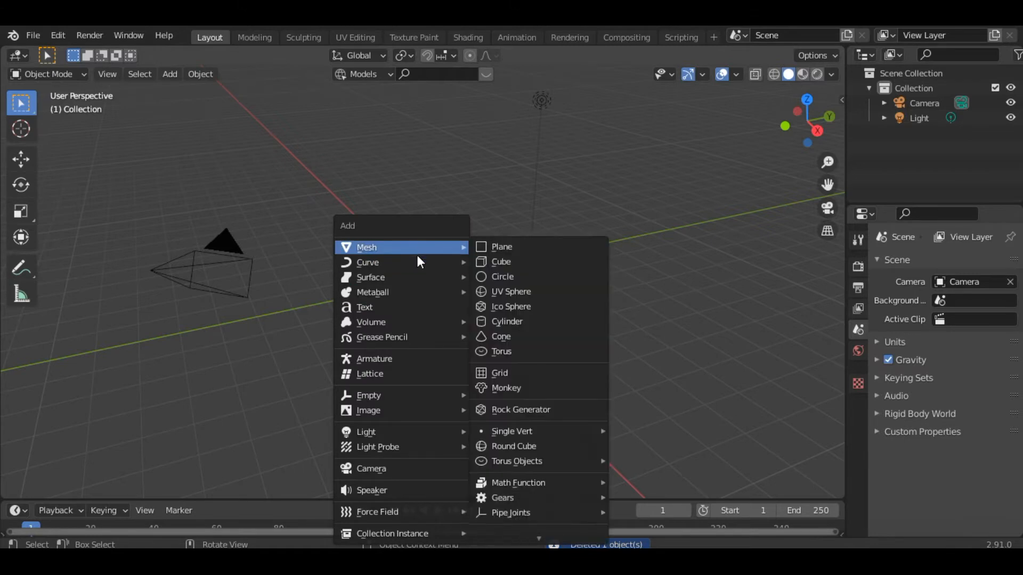
# - Add a text object at the origin and rotate it 90° about the X axis
pyautogui.click(413, 314)
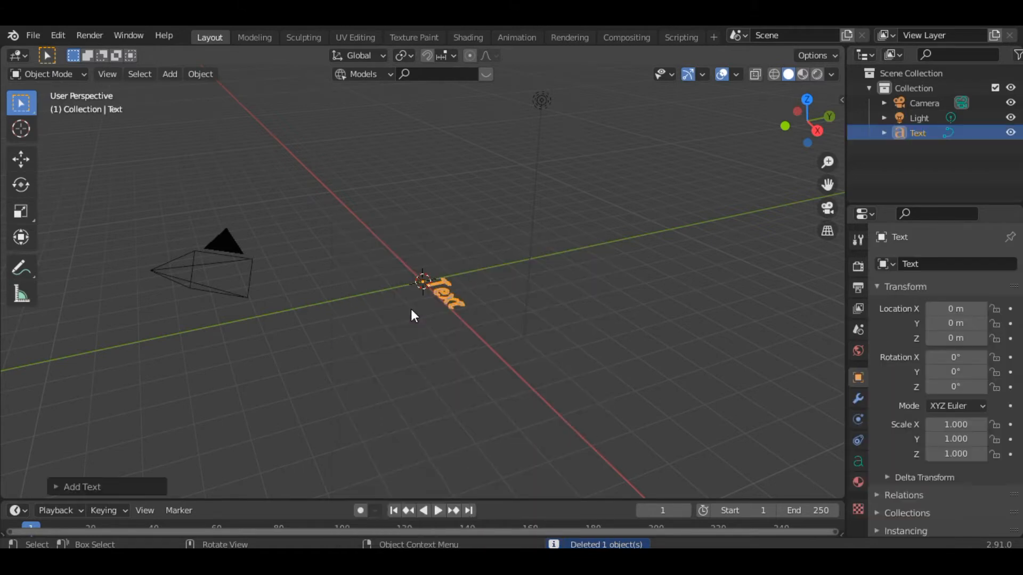
pyautogui.press('r')
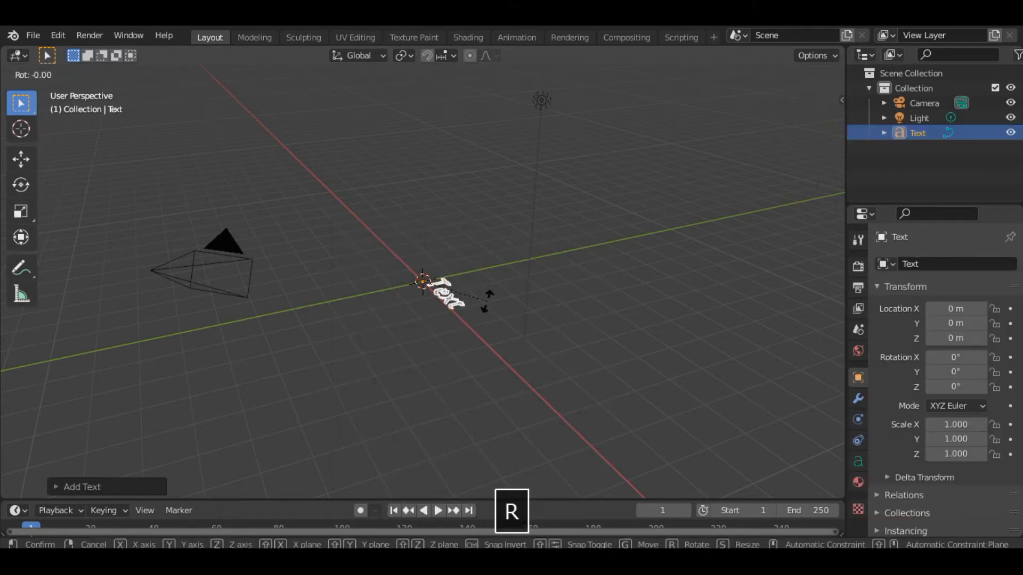
pyautogui.write('x90')
pyautogui.press('Return')
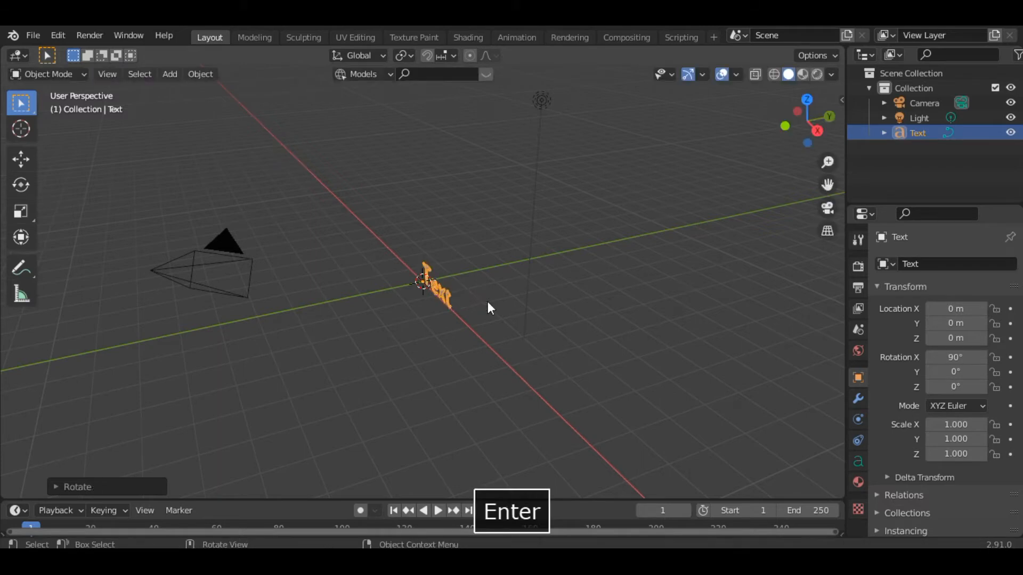
# - Replace the default text with WHIZ in capitals, working from the front view, and return to Object Mode
pyautogui.press('KP_1')
pyautogui.scroll(13, 488, 301)
pyautogui.scroll(-5, 487, 302)
pyautogui.press('Tab')
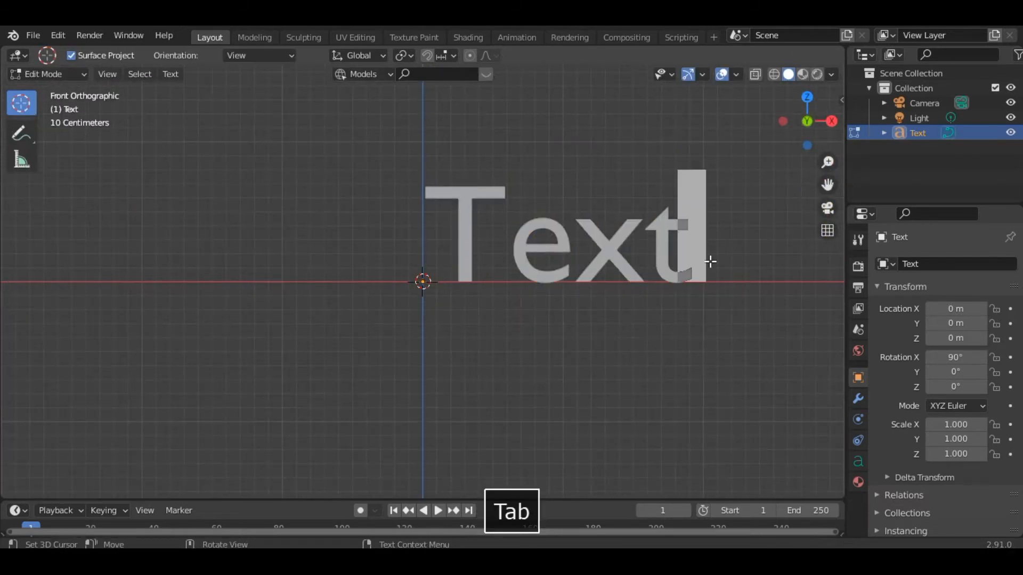
pyautogui.press('BackSpace')
pyautogui.press('BackSpace')
pyautogui.press('BackSpace')
pyautogui.press('BackSpace')
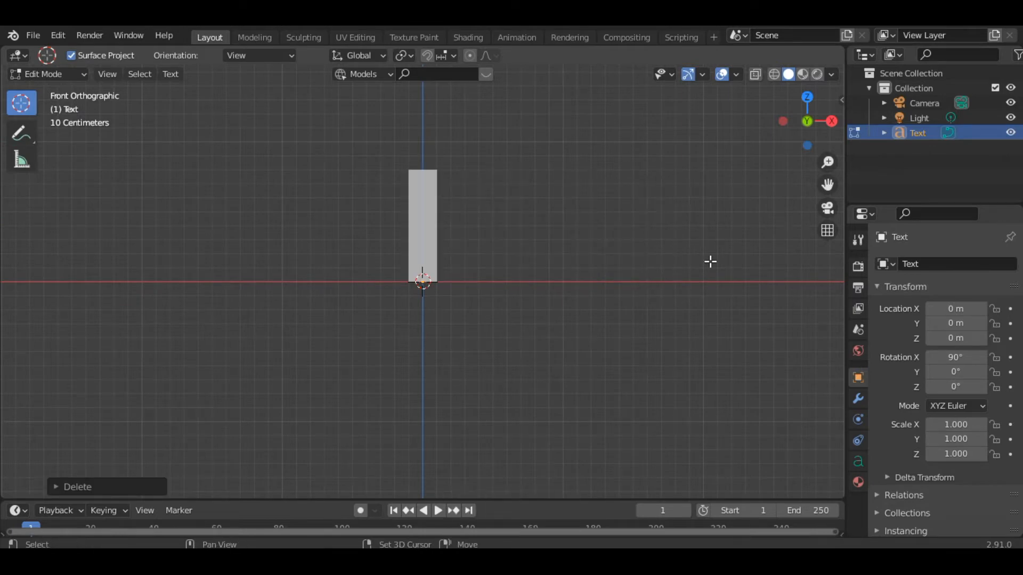
pyautogui.write('W')
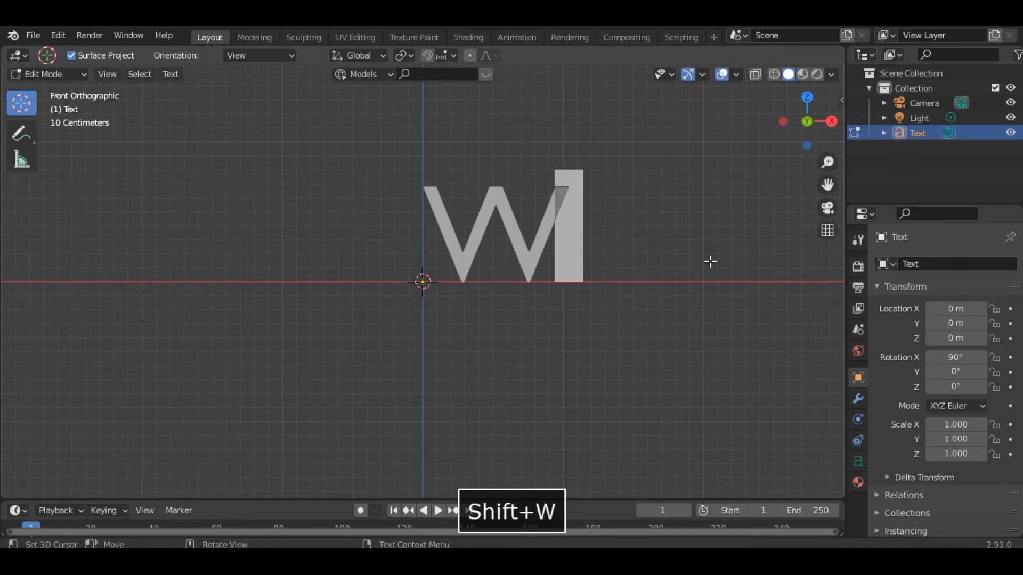
pyautogui.write('hiz')
pyautogui.press('BackSpace')
pyautogui.press('BackSpace')
pyautogui.press('BackSpace')
pyautogui.press('capslock')
pyautogui.write('HIZ')
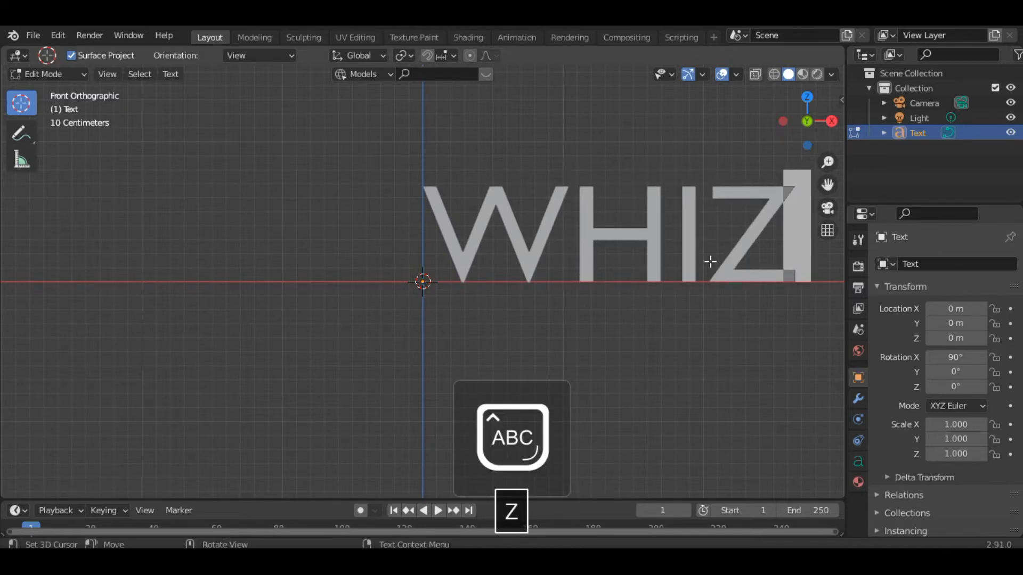
pyautogui.press('Tab')
# - Move the text about -1.4 m along the X axis to roughly centre it on the origin
pyautogui.press('g')
pyautogui.press('x')
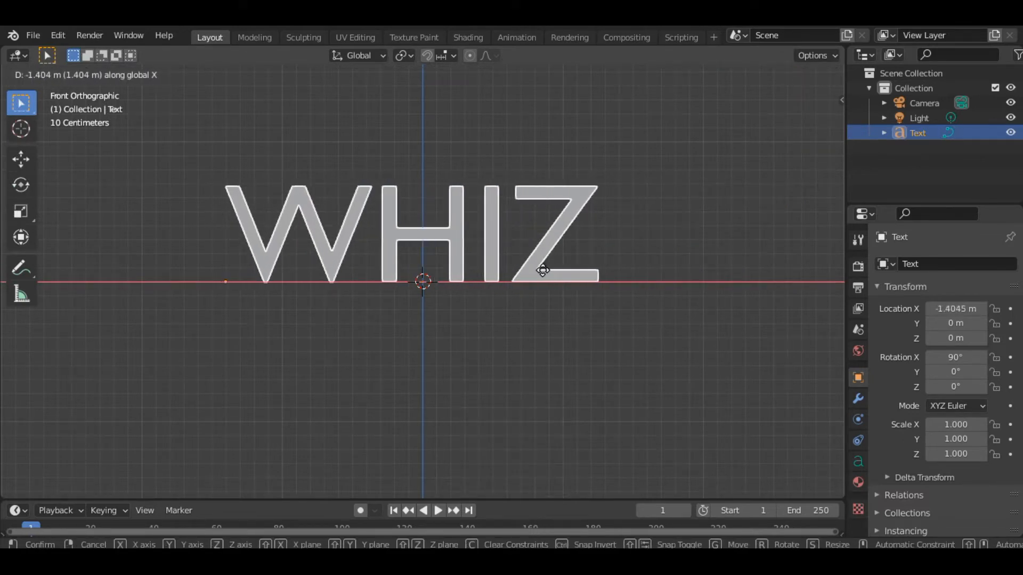
pyautogui.click(542, 270)
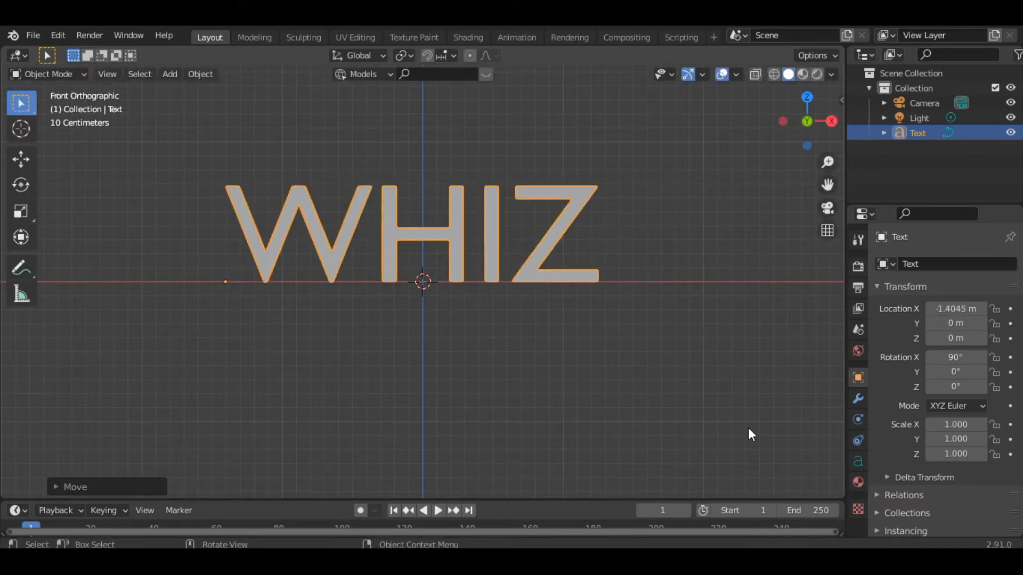
# - Give the text geometry an extrude of 0.04 m and a round bevel depth of 0.01 m
pyautogui.moveTo(807, 133); pyautogui.dragTo(768, 162)
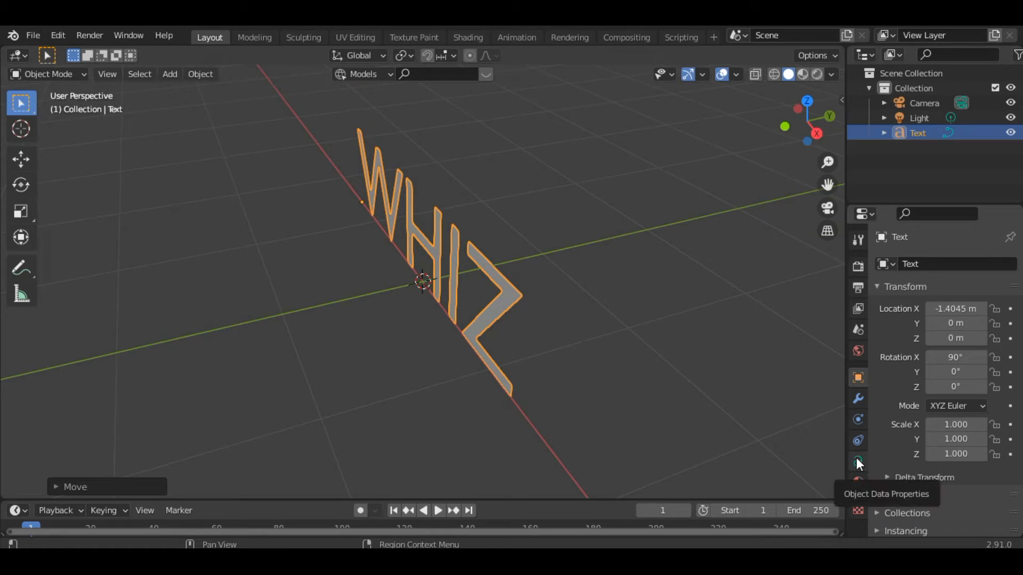
pyautogui.click(858, 461)
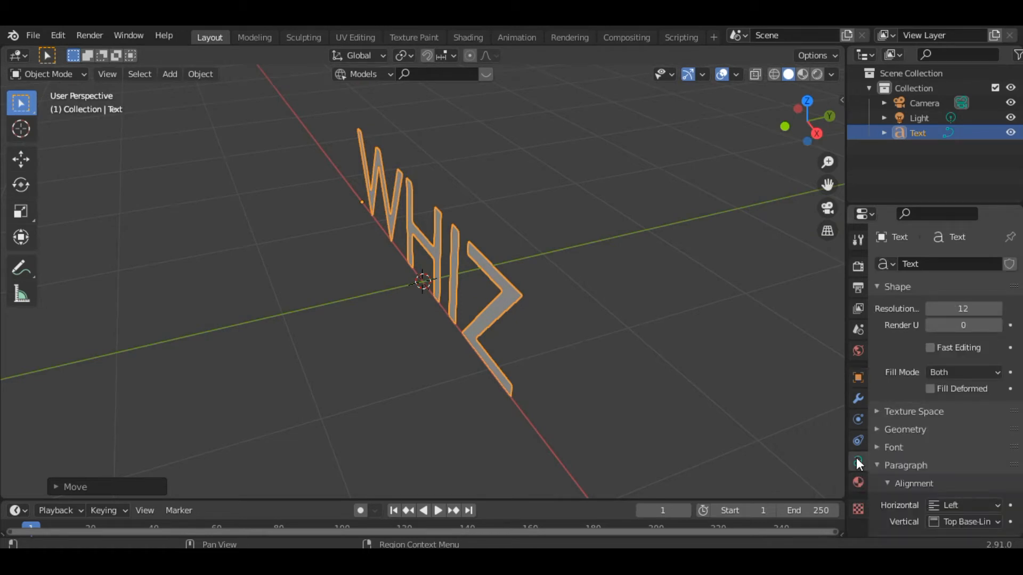
pyautogui.scroll(-5, 899, 465)
pyautogui.scroll(5, 899, 465)
pyautogui.scroll(-3, 910, 449)
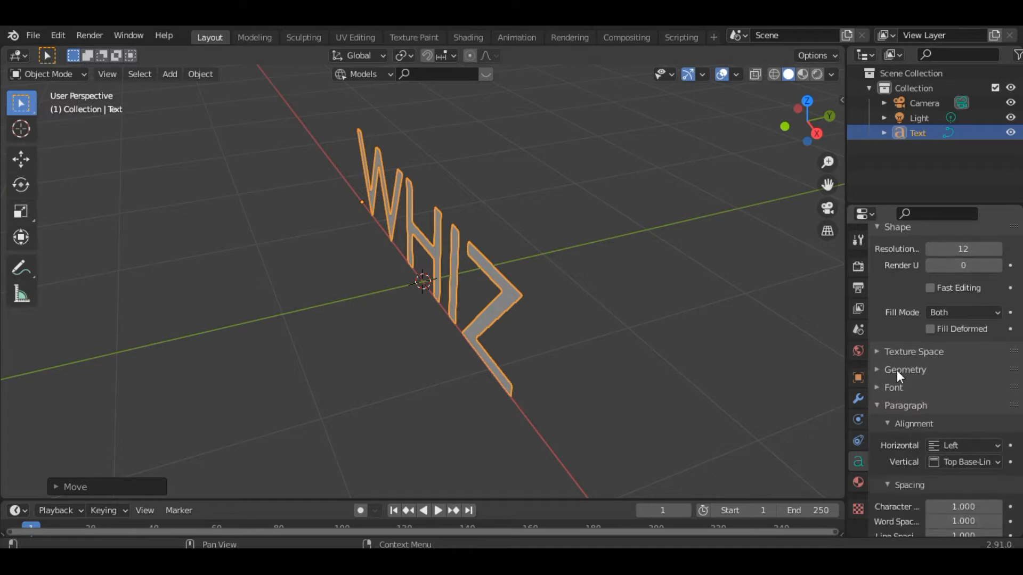
pyautogui.click(897, 369)
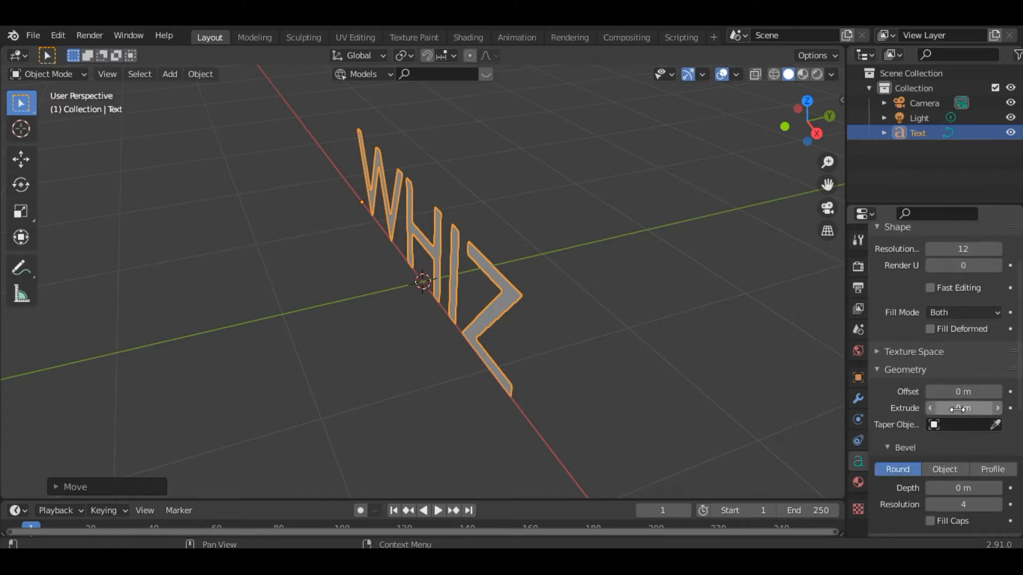
pyautogui.moveTo(959, 409); pyautogui.dragTo(976, 408)
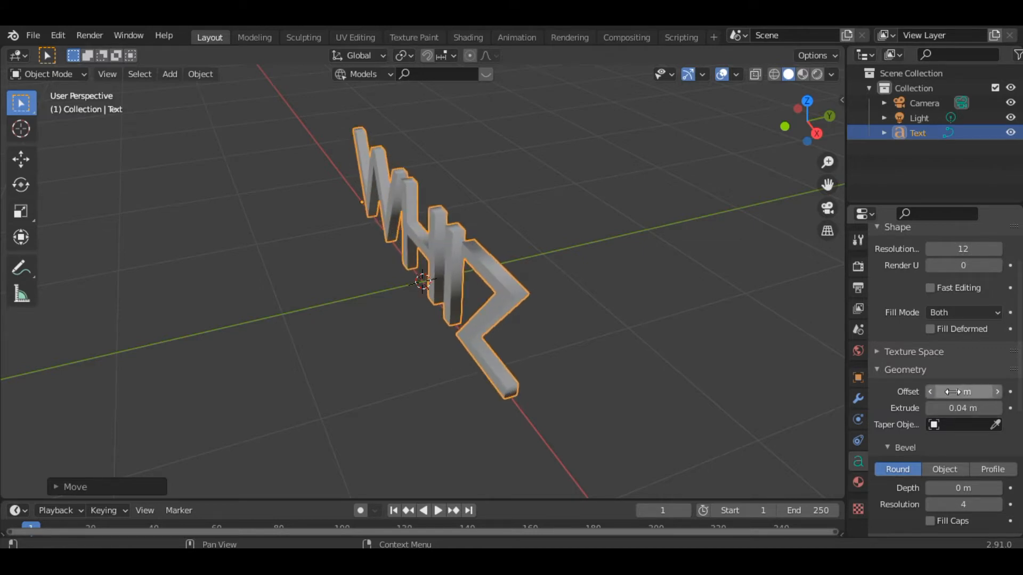
pyautogui.moveTo(953, 391)
pyautogui.mouseDown()
pyautogui.moveTo(967, 392)
pyautogui.moveTo(952, 392)
pyautogui.mouseUp()
pyautogui.scroll(-5, 952, 417)
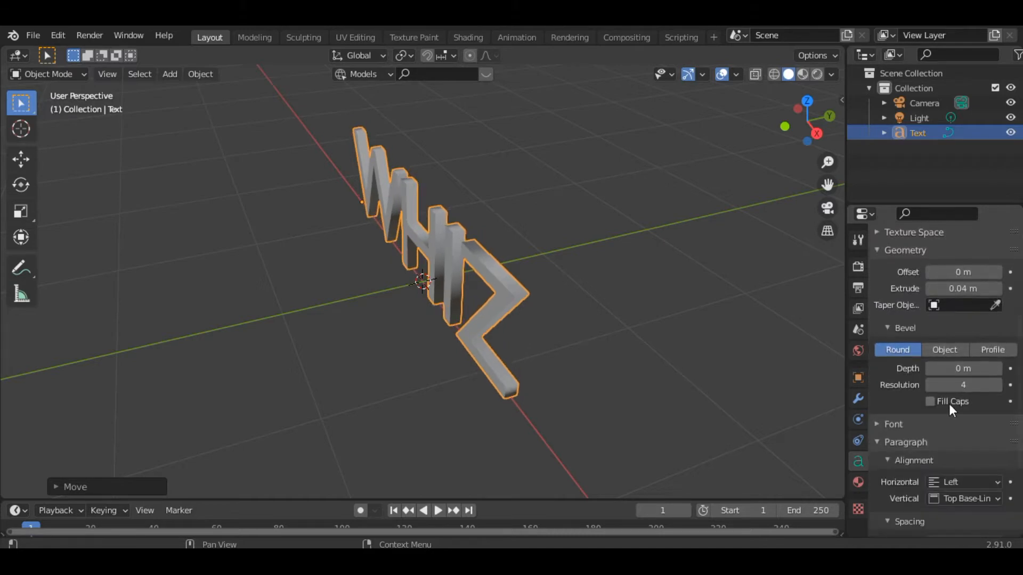
pyautogui.click(998, 369)
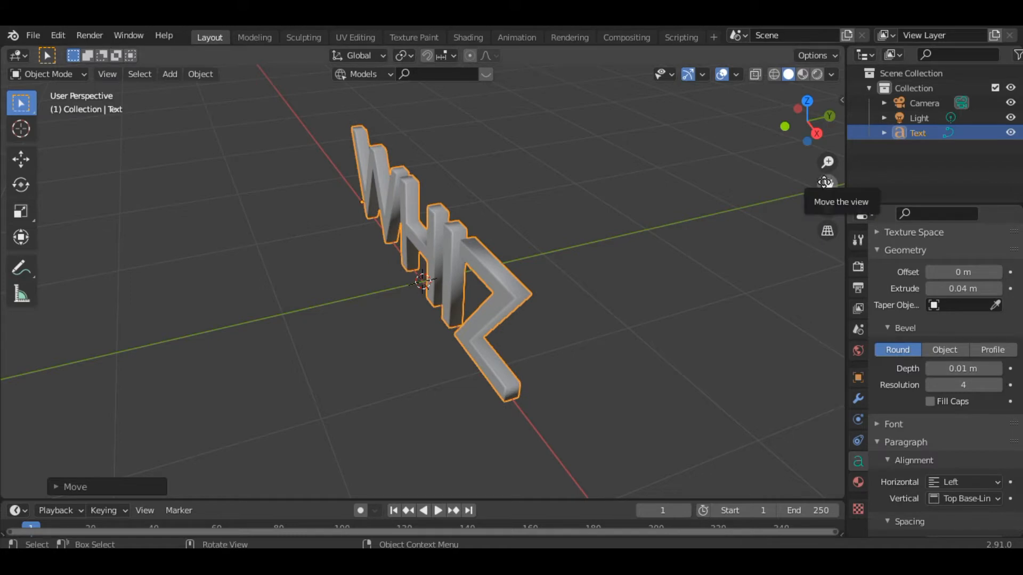
# - Convert the text object to a mesh and inspect its topology in Edit Mode
pyautogui.moveTo(807, 123); pyautogui.dragTo(783, 125)
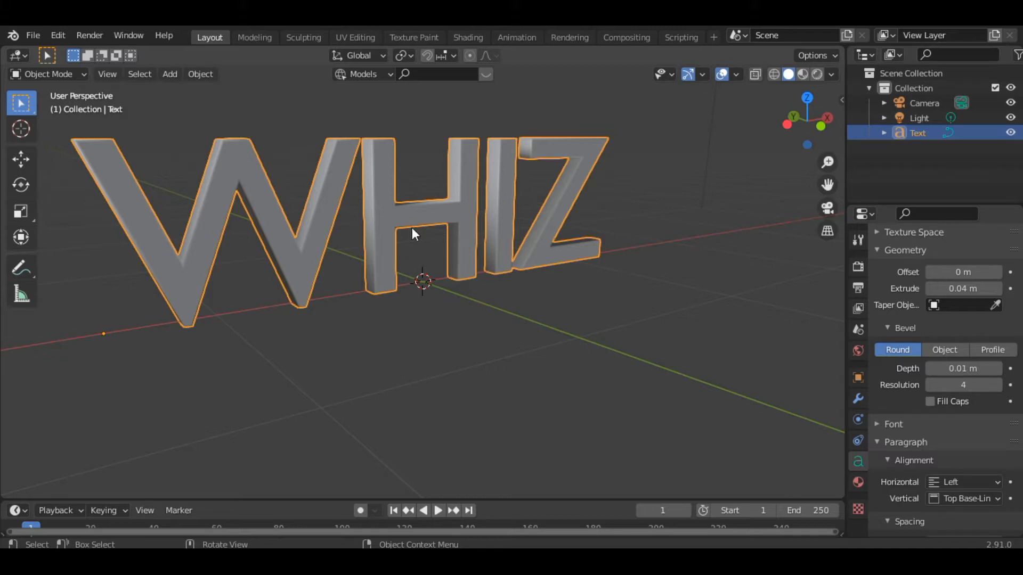
pyautogui.rightClick(385, 234)
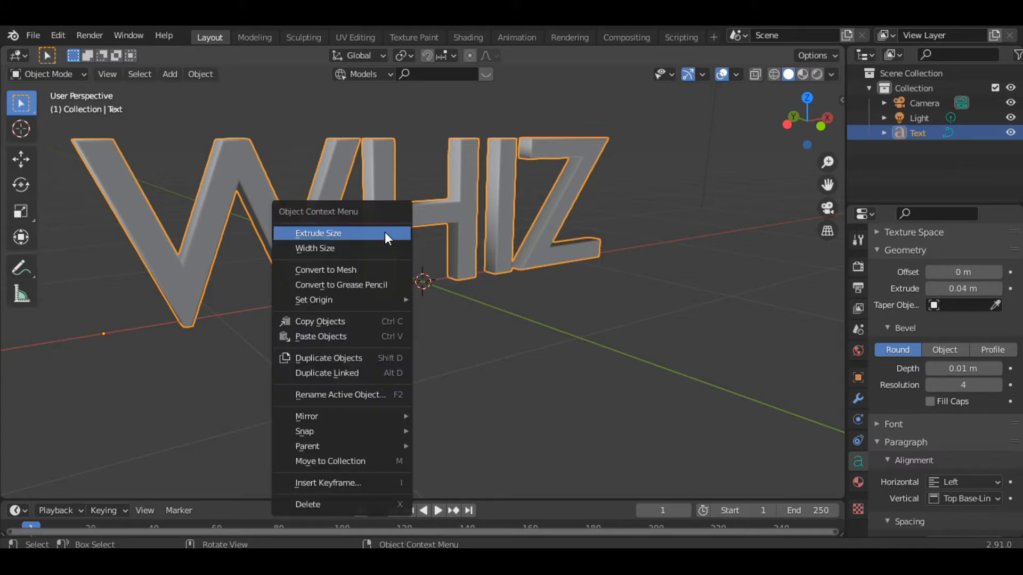
pyautogui.click(354, 271)
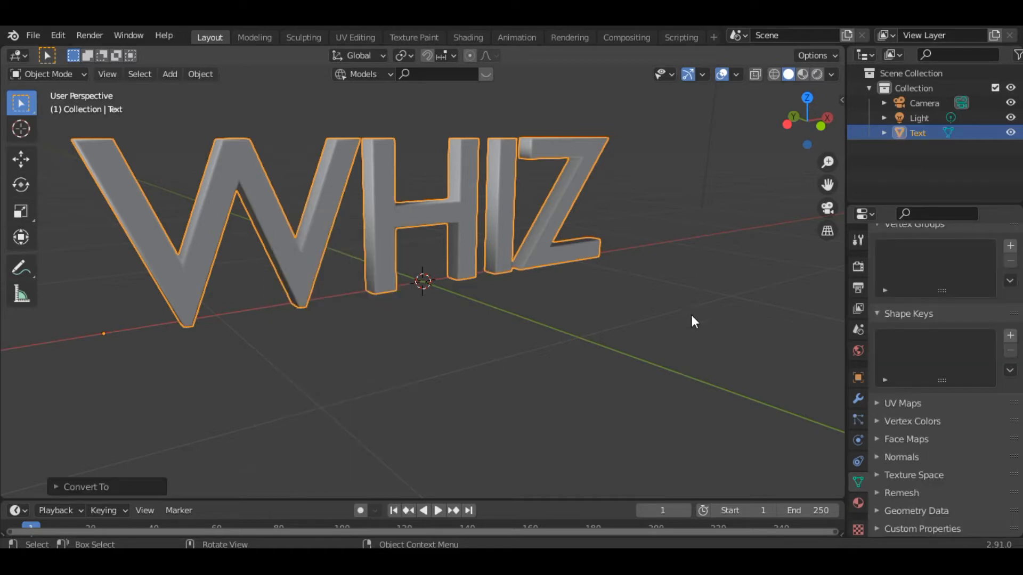
pyautogui.press('Tab')
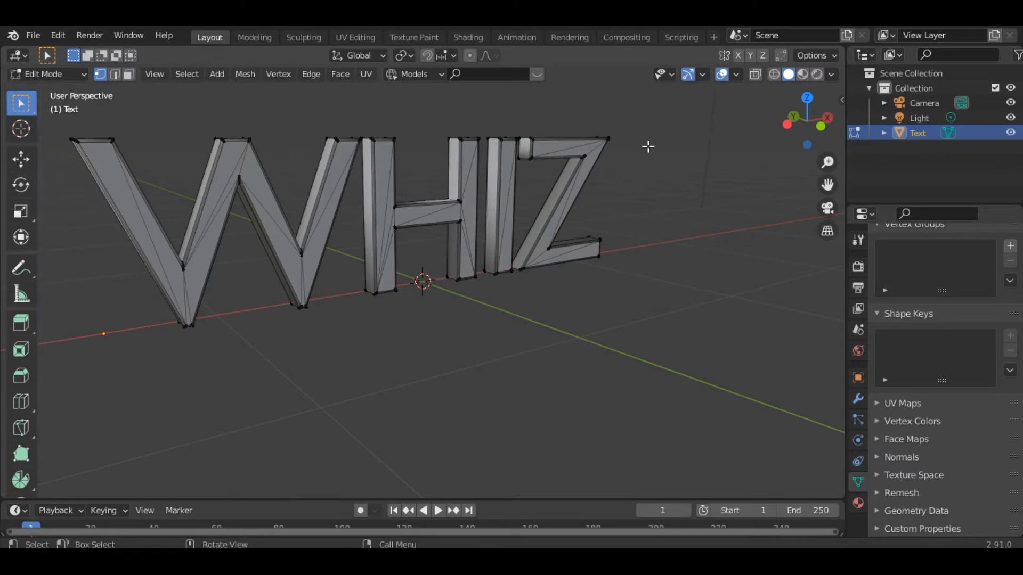
pyautogui.moveTo(813, 132)
pyautogui.mouseDown()
pyautogui.moveTo(914, 136)
pyautogui.moveTo(823, 133)
pyautogui.mouseUp()
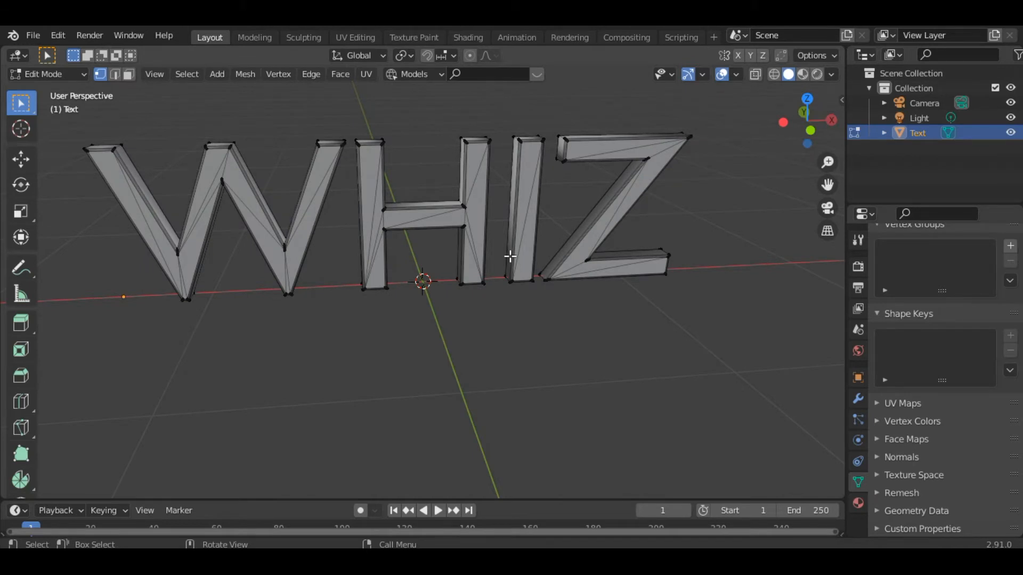
pyautogui.press('Tab')
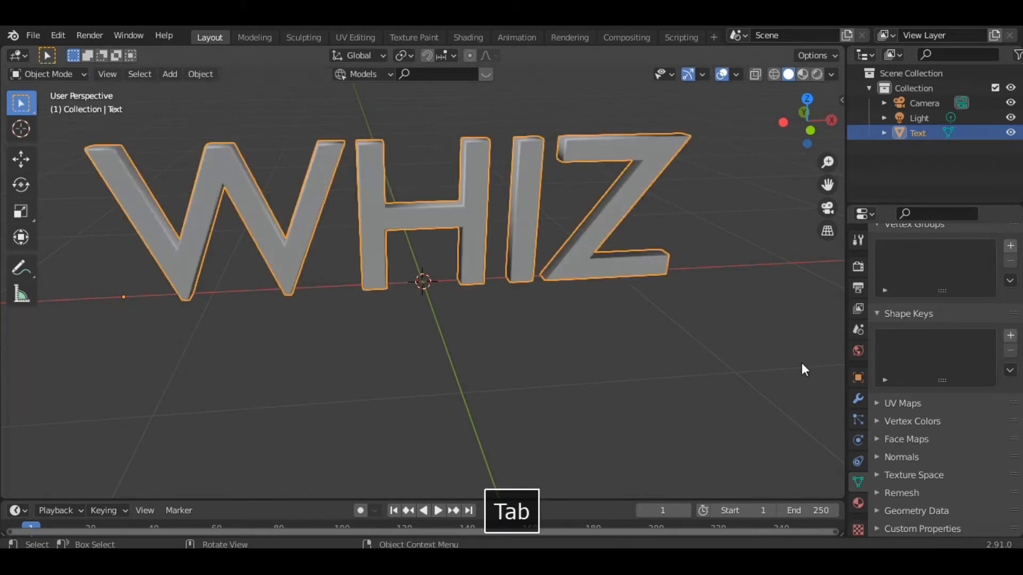
# - Add a Remesh modifier to the text mesh in Sharp mode with an octree depth of 5
pyautogui.click(857, 399)
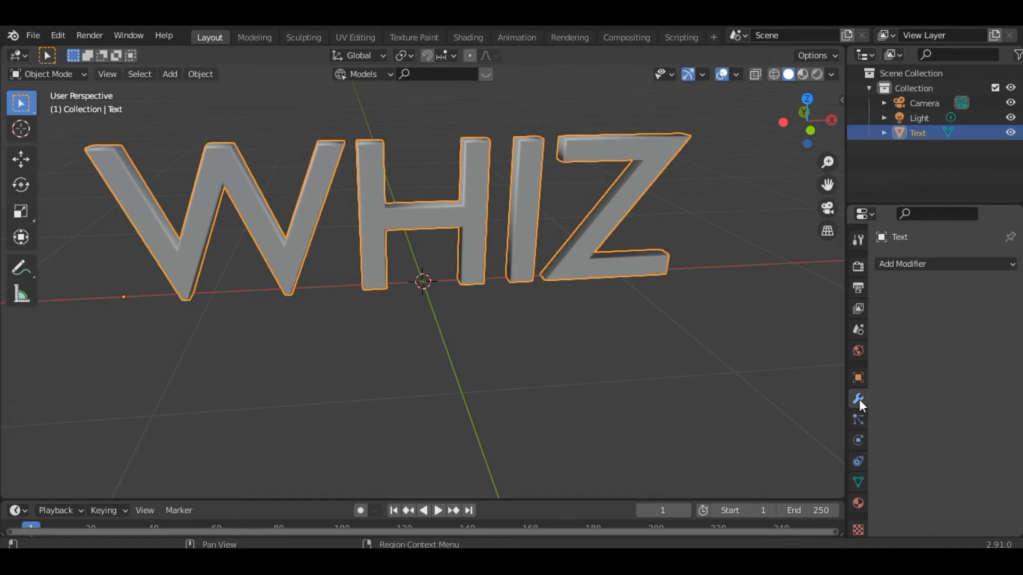
pyautogui.click(951, 263)
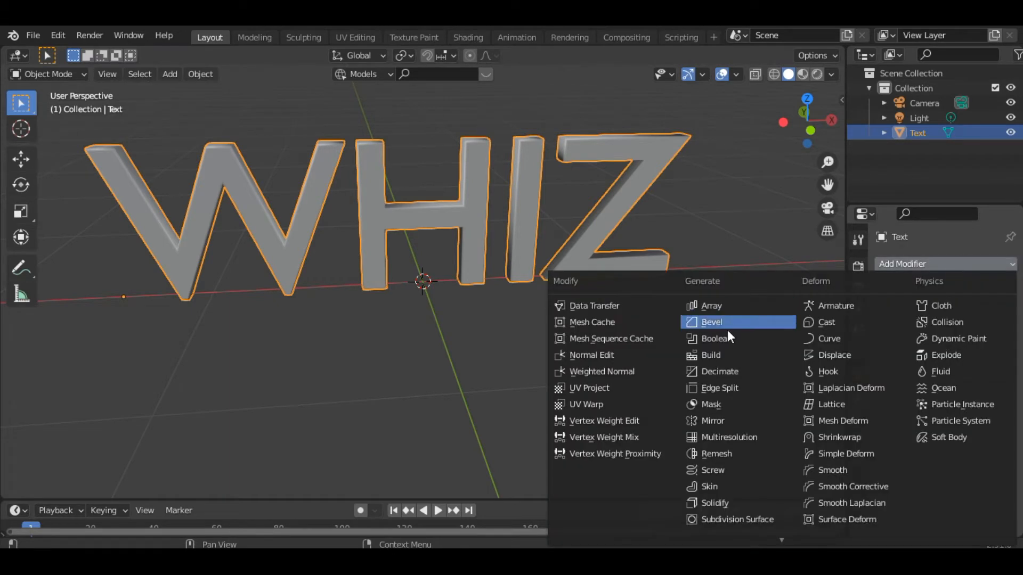
pyautogui.click(717, 455)
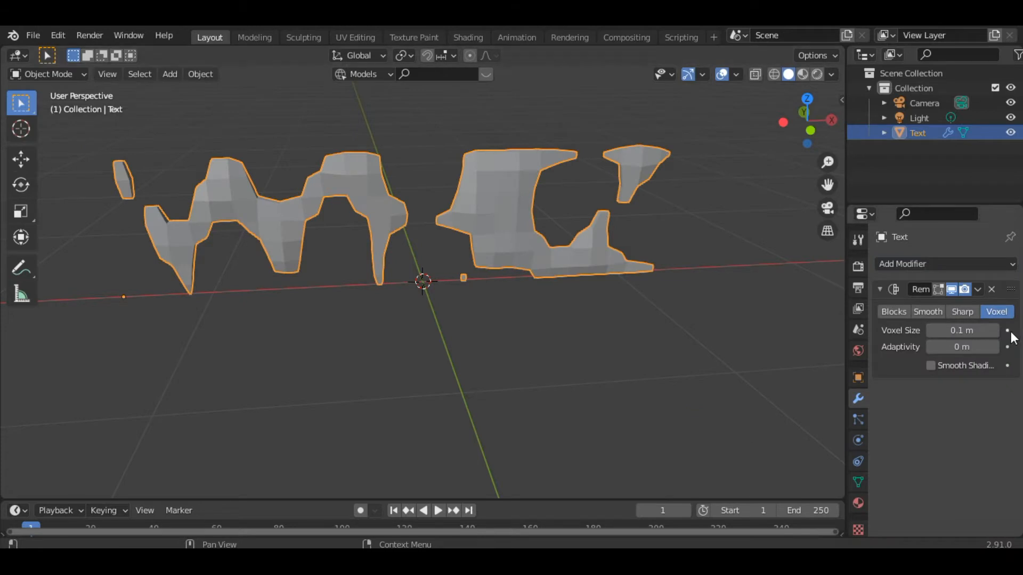
pyautogui.click(966, 312)
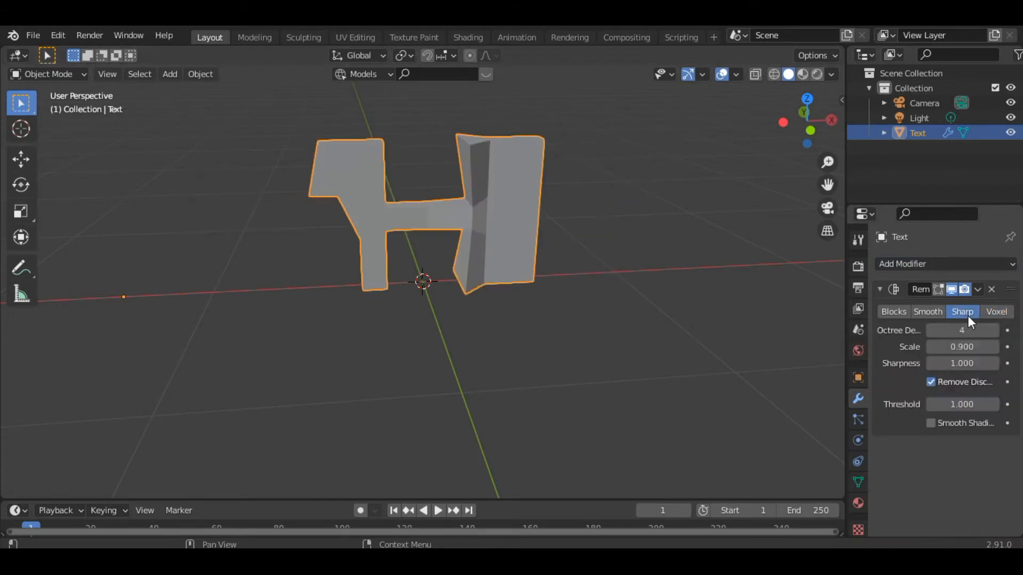
pyautogui.click(998, 334)
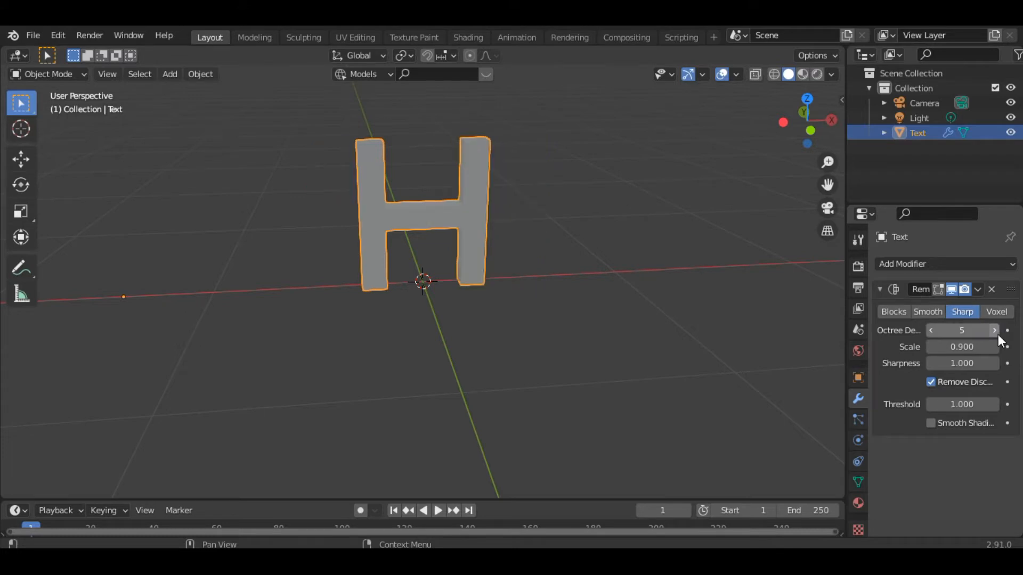
# - Try higher octree depths on the Remesh modifier, including 6, and set it back to 5
pyautogui.click(998, 335)
pyautogui.click(998, 334)
pyautogui.hotkey('ctrl', 'z')
pyautogui.hotkey('ctrl', 'z')
pyautogui.moveTo(931, 330); pyautogui.dragTo(945, 331)
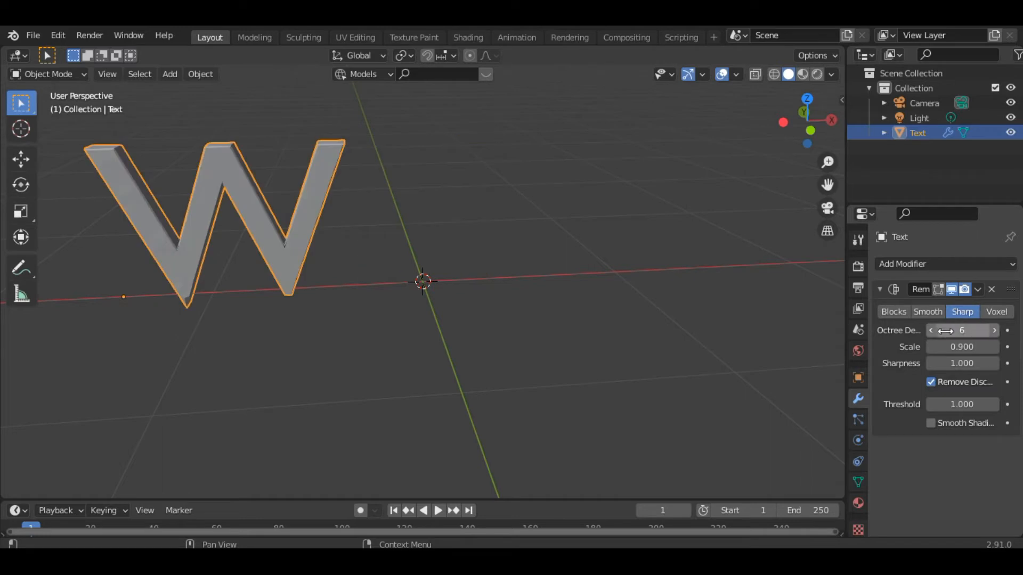
pyautogui.click(931, 330)
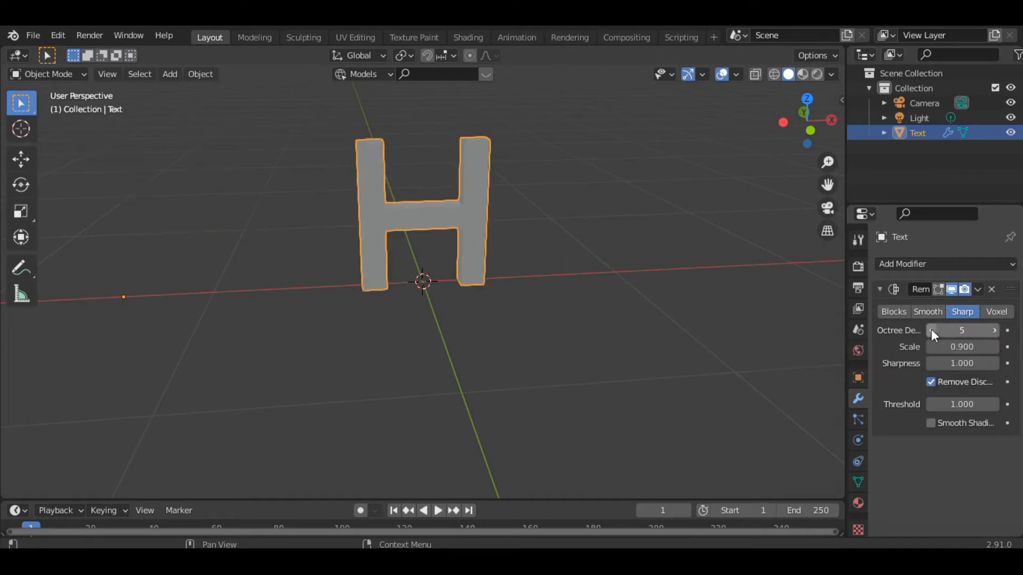
# - Turn off Remove Disconnected in the Remesh modifier and raise the octree depth to 6
pyautogui.click(933, 382)
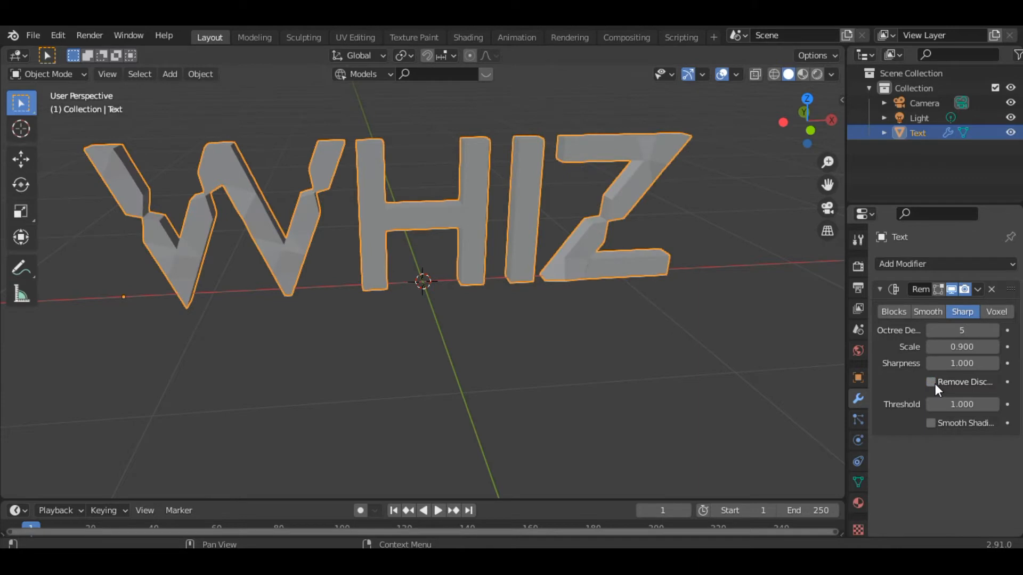
pyautogui.click(994, 331)
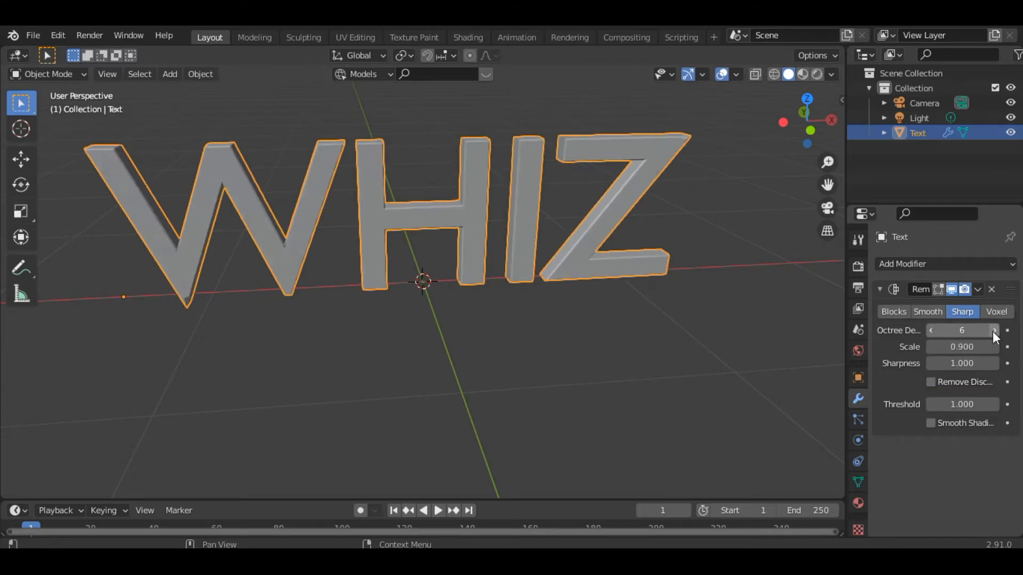
# - Compare the remeshed letters in Object Mode with the underlying mesh topology in Edit Mode
pyautogui.moveTo(796, 132)
pyautogui.mouseDown()
pyautogui.moveTo(863, 132)
pyautogui.moveTo(796, 132)
pyautogui.mouseUp()
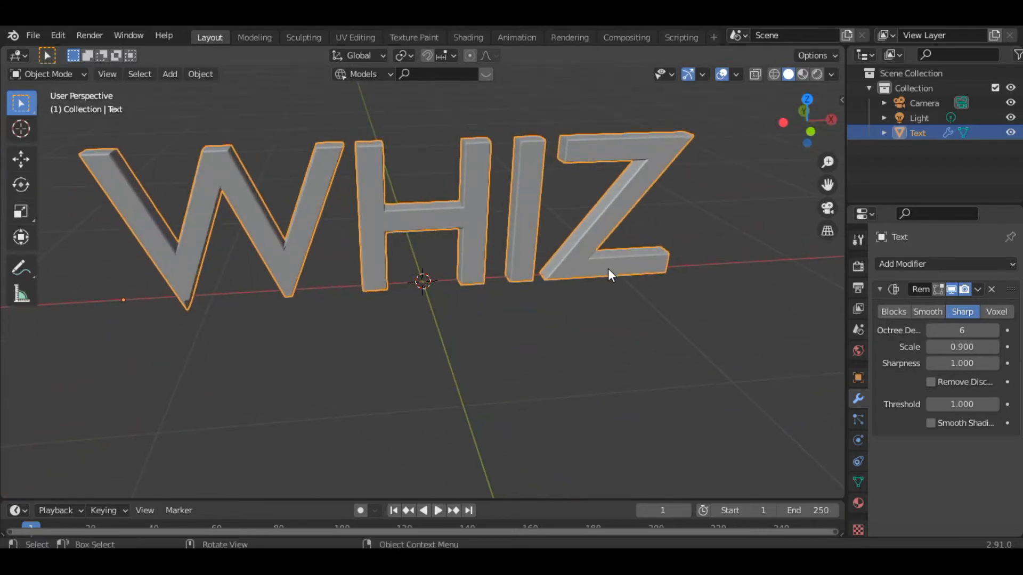
pyautogui.press('Tab')
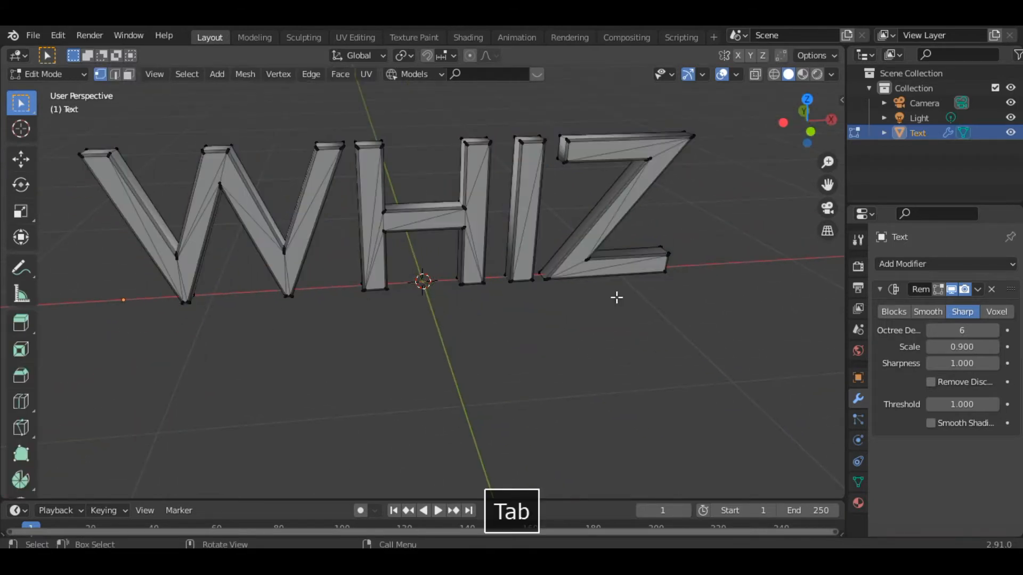
pyautogui.press('Tab')
pyautogui.press('Tab')
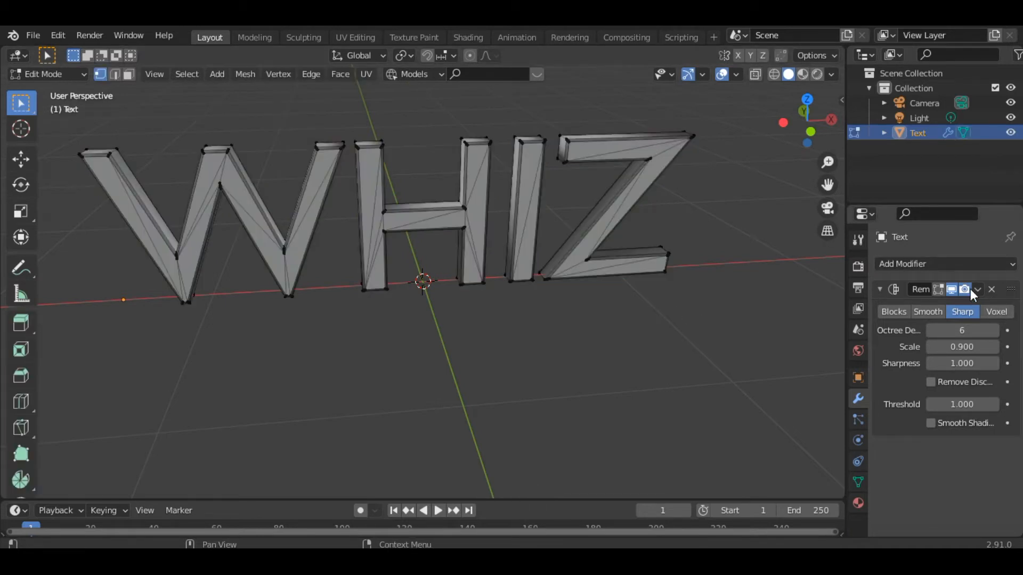
pyautogui.press('Tab')
pyautogui.press('Tab')
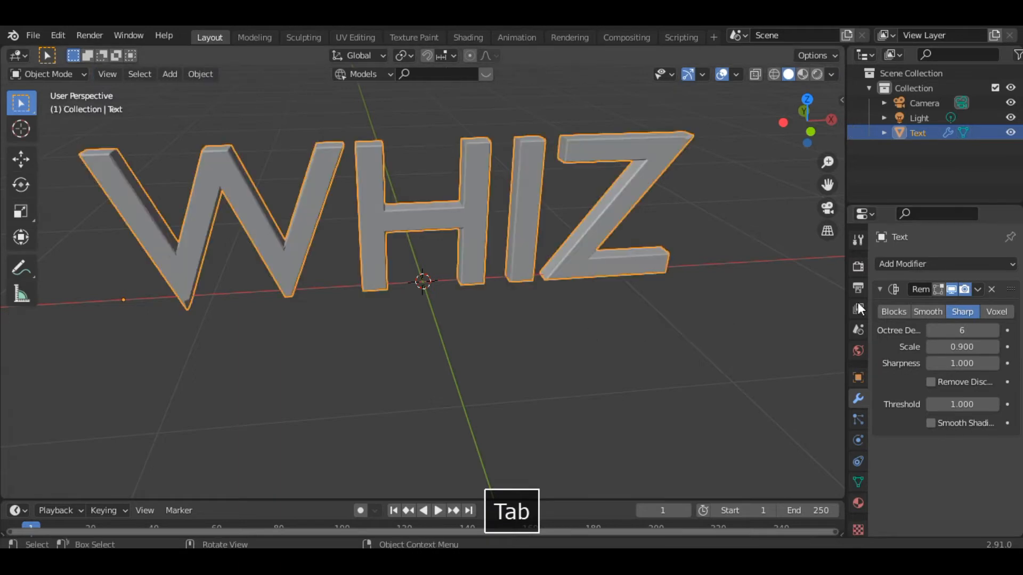
# - Apply the Remesh modifier to the text and inspect the resulting topology from the front in Edit Mode
pyautogui.click(977, 288)
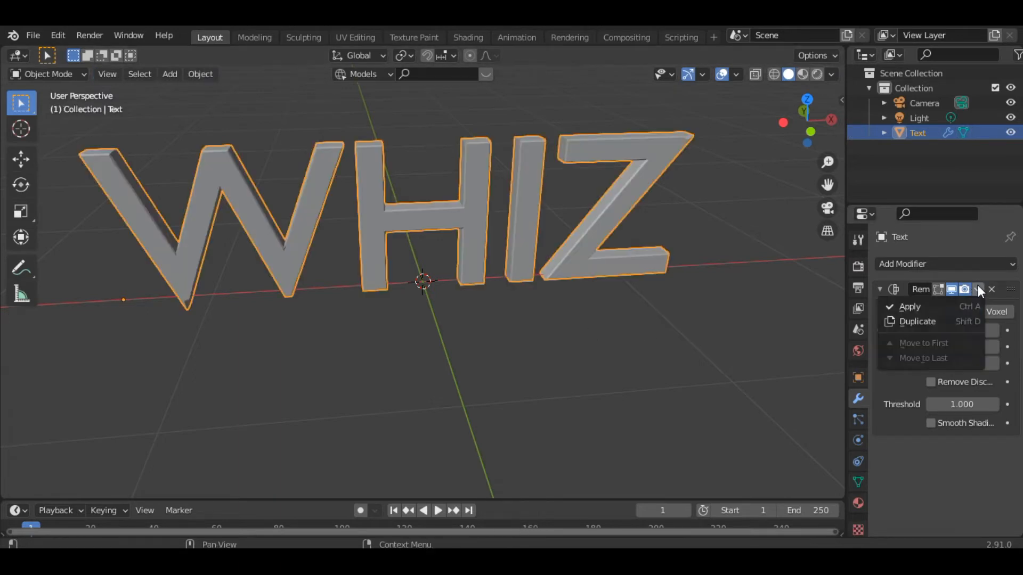
pyautogui.click(902, 307)
pyautogui.press('Tab')
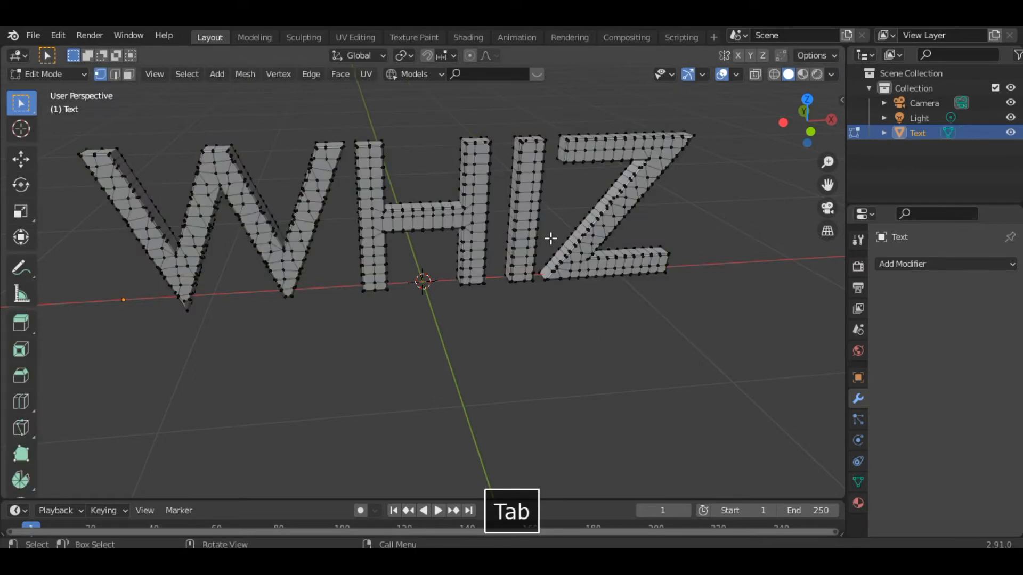
pyautogui.moveTo(805, 121)
pyautogui.mouseDown()
pyautogui.moveTo(788, 128)
pyautogui.moveTo(865, 153)
pyautogui.moveTo(1010, 140)
pyautogui.moveTo(780, 160)
pyautogui.moveTo(802, 134)
pyautogui.mouseUp()
pyautogui.press('KP_End')
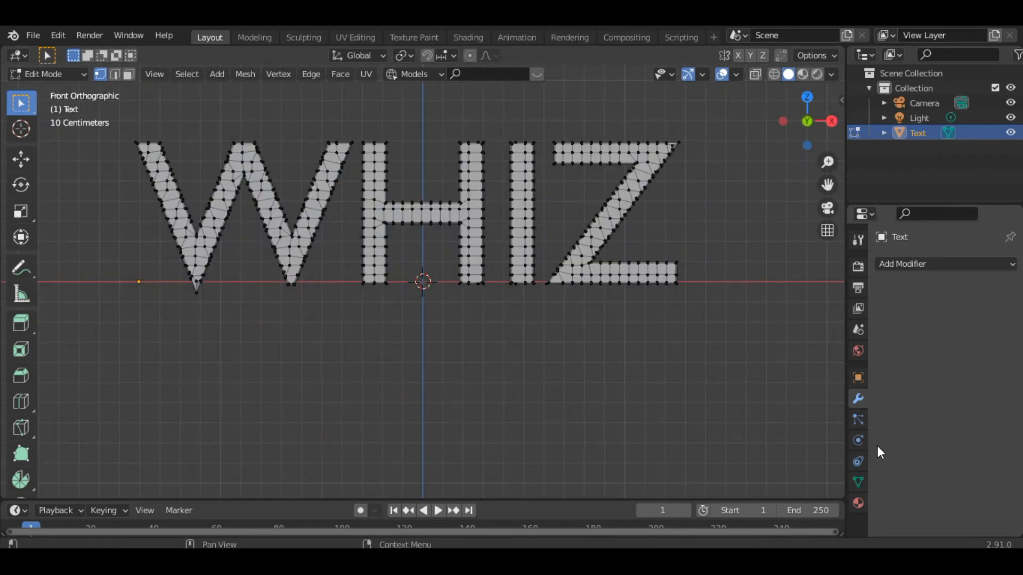
# - Add a basis shape key and a second shape key to the text mesh in Object Mode
pyautogui.click(858, 420)
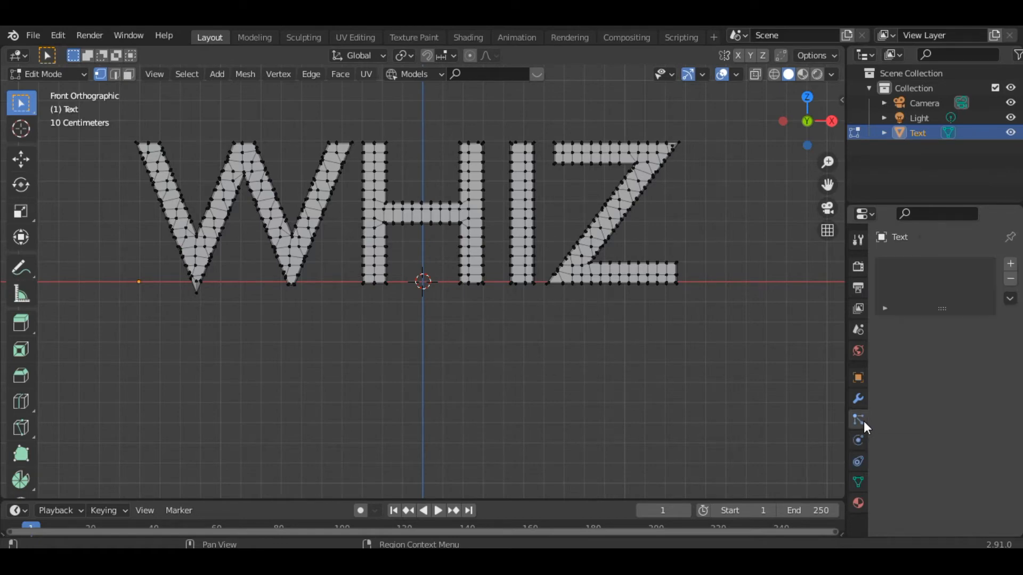
pyautogui.click(859, 482)
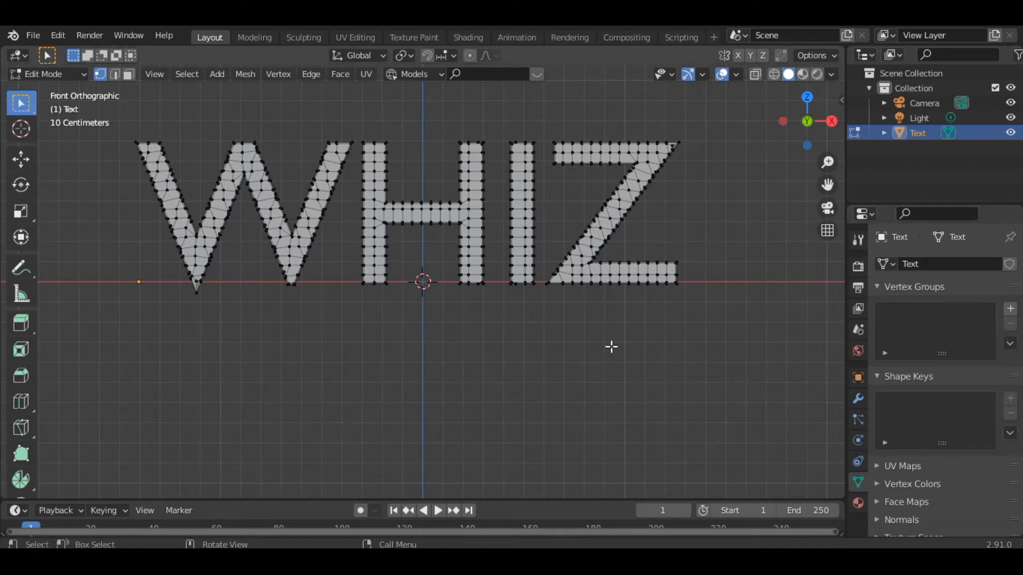
pyautogui.press('Tab')
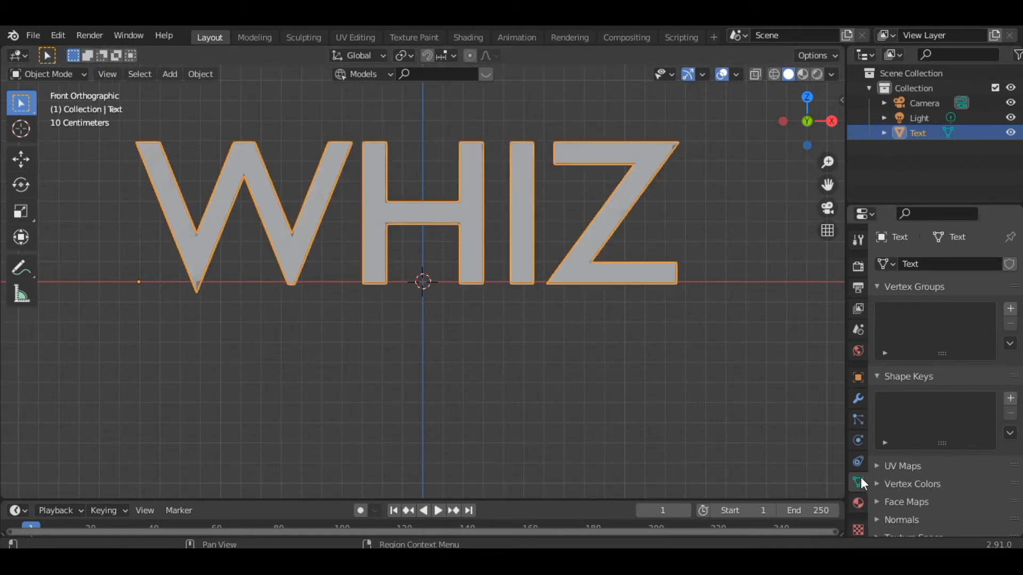
pyautogui.click(1011, 400)
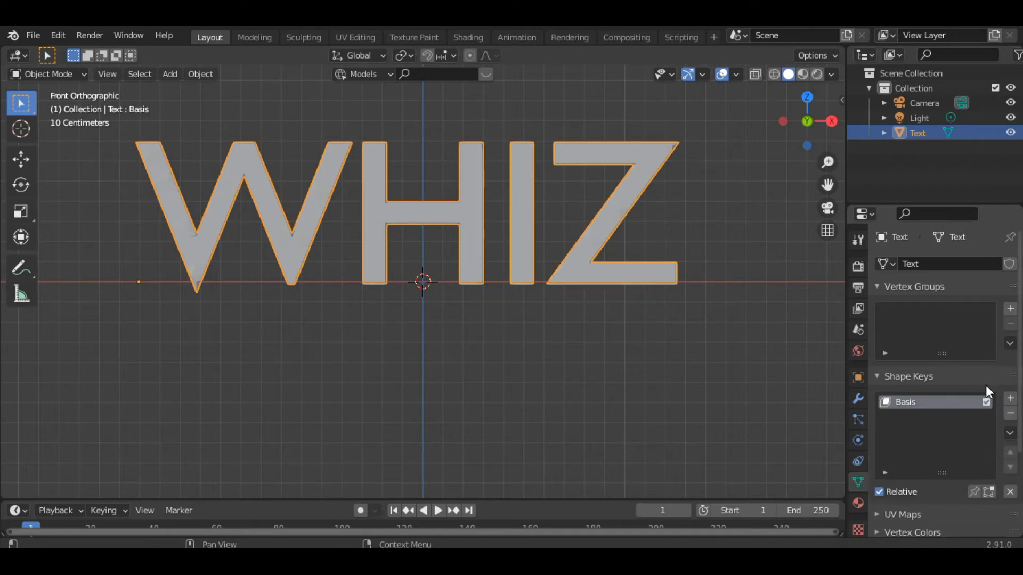
pyautogui.click(1010, 399)
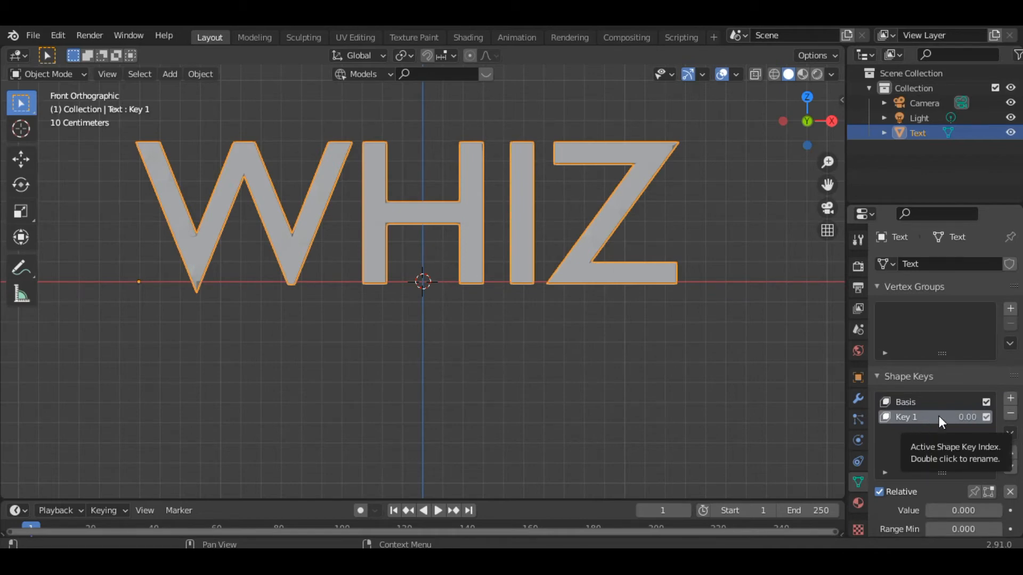
# - Edit the second shape key's mesh with proportional editing enabled and its falloff set to Random
pyautogui.press('Tab')
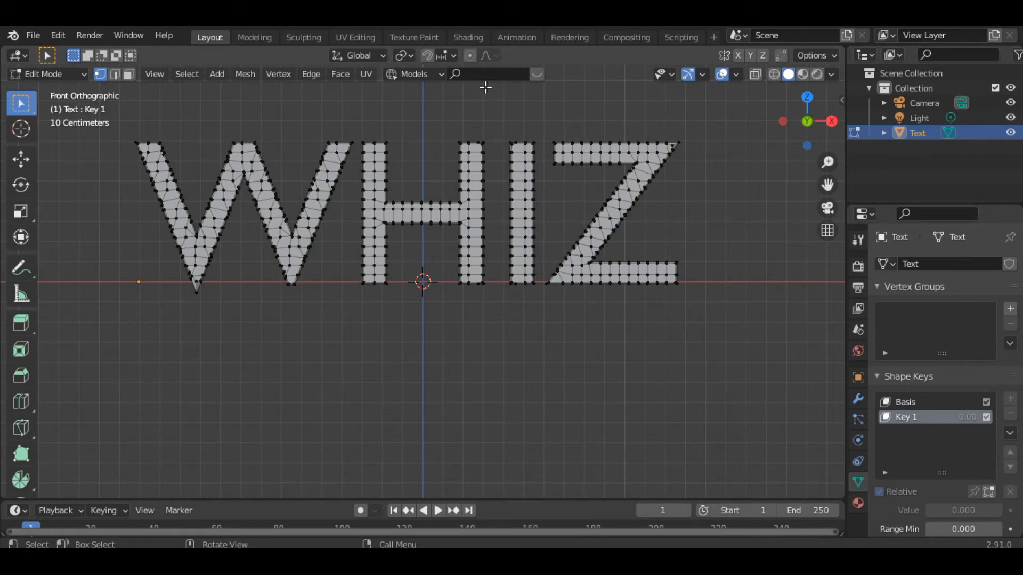
pyautogui.click(470, 56)
pyautogui.click(495, 56)
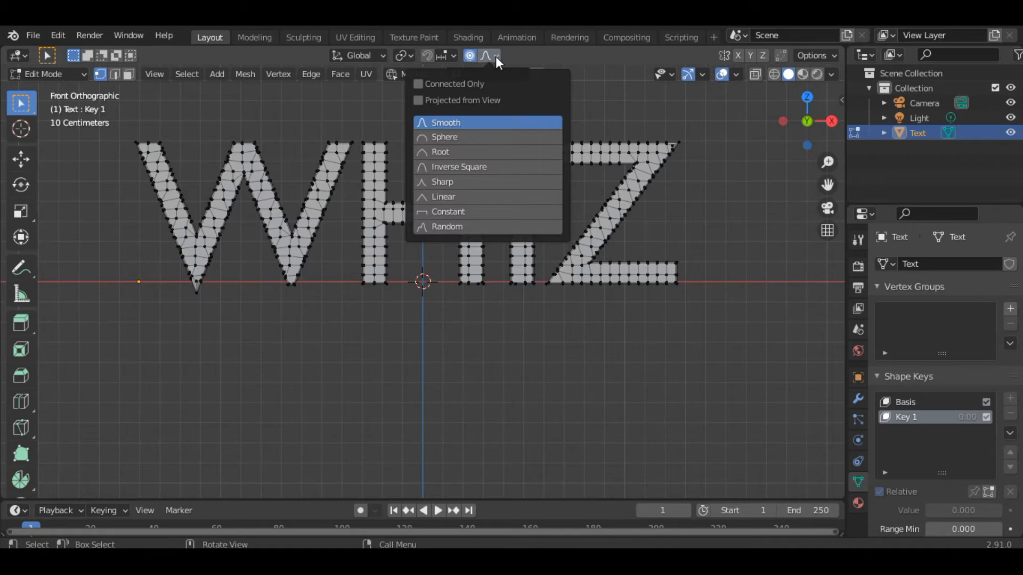
pyautogui.click(439, 225)
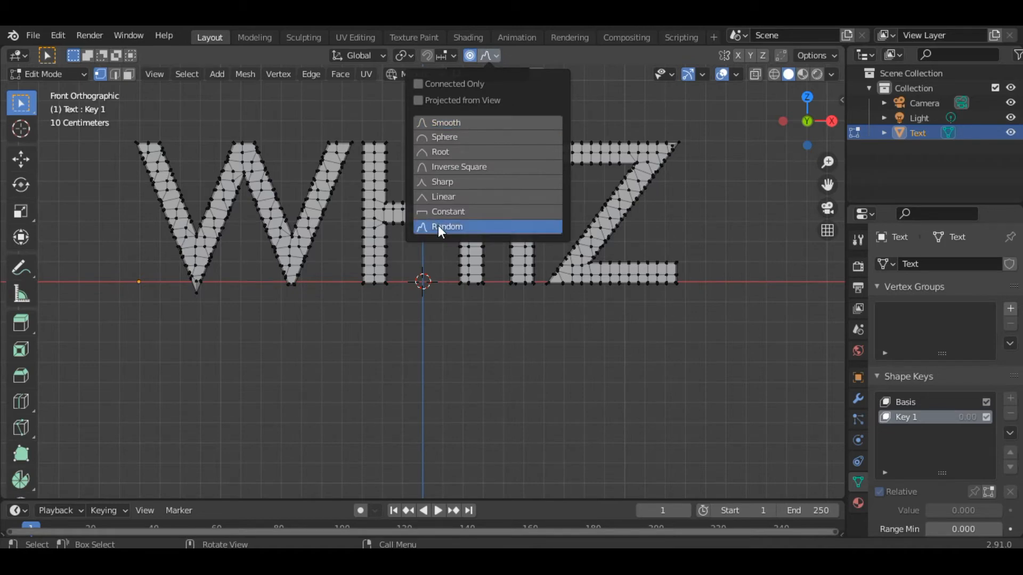
# - Move a vertex at the base of the H's right leg down about 0.58 m along Z with a proportional size of 1.95
pyautogui.moveTo(807, 120); pyautogui.dragTo(751, 142)
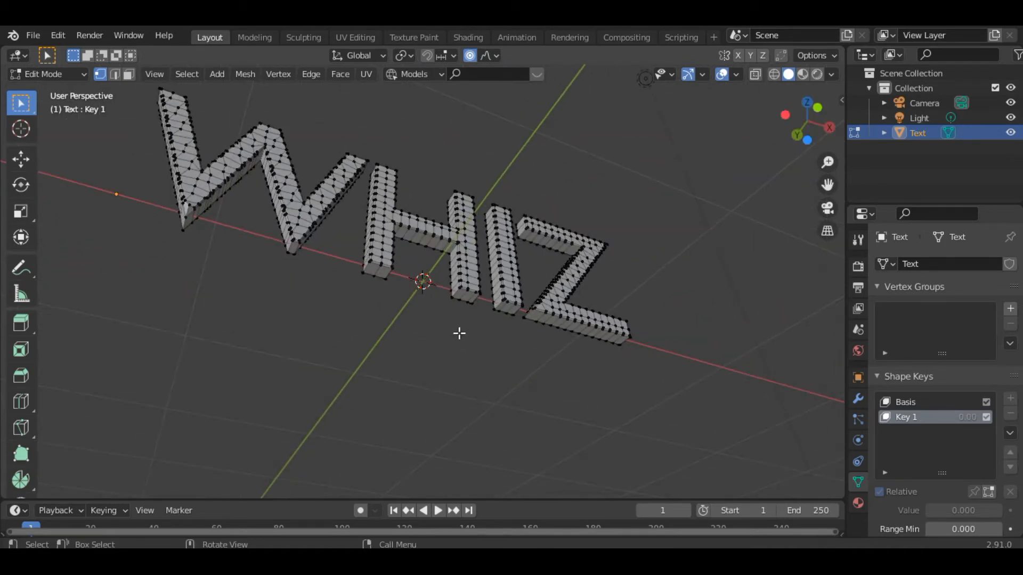
pyautogui.click(465, 300)
pyautogui.moveTo(797, 120); pyautogui.dragTo(807, 155)
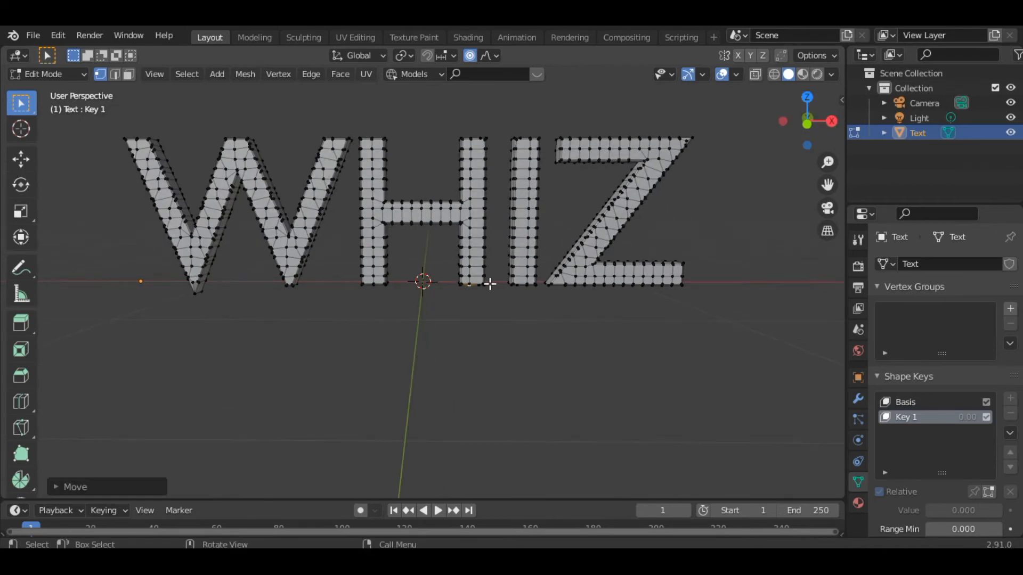
pyautogui.press('g')
pyautogui.scroll(-5, 489, 284)
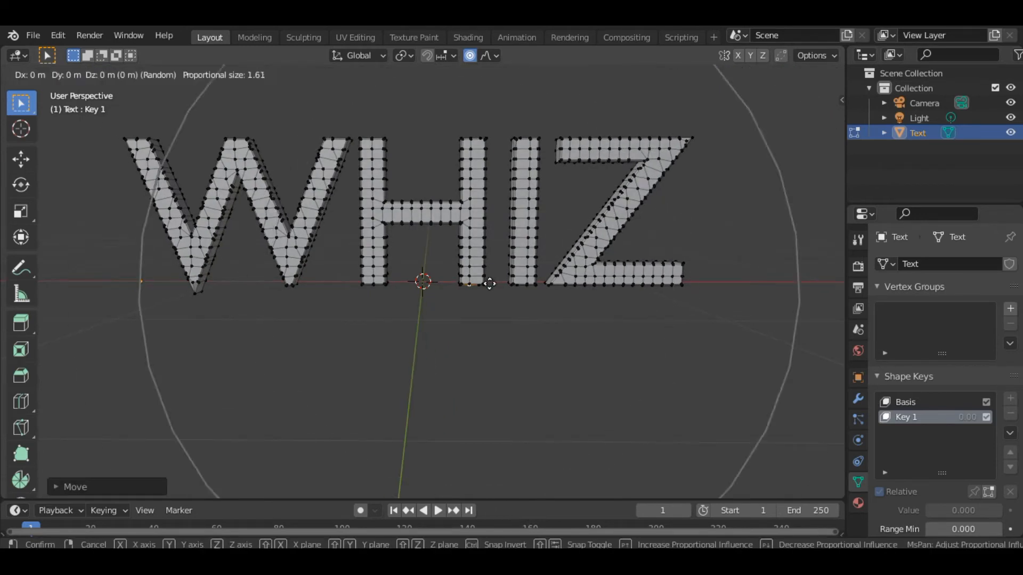
pyautogui.scroll(-2, 489, 284)
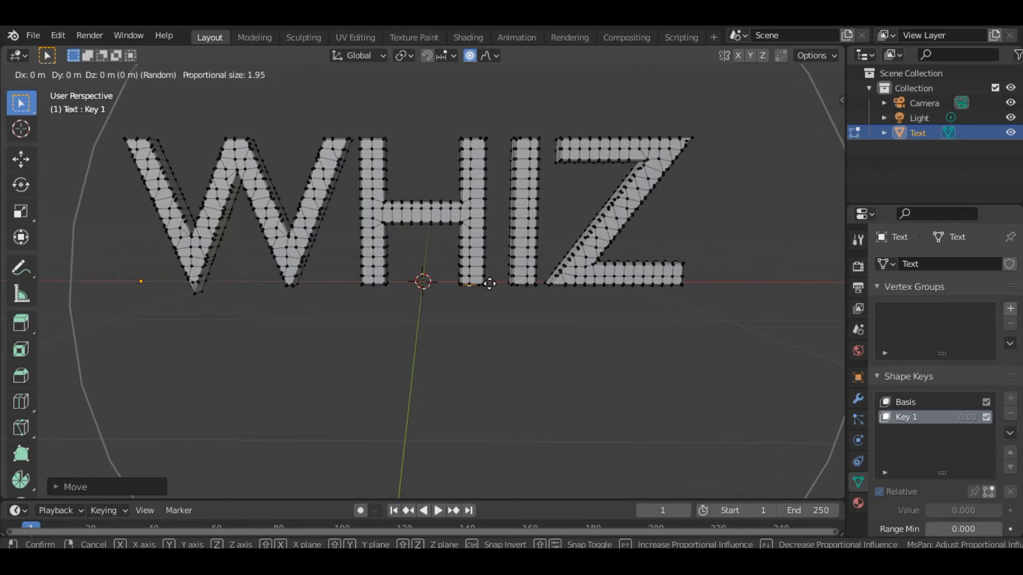
pyautogui.press('z')
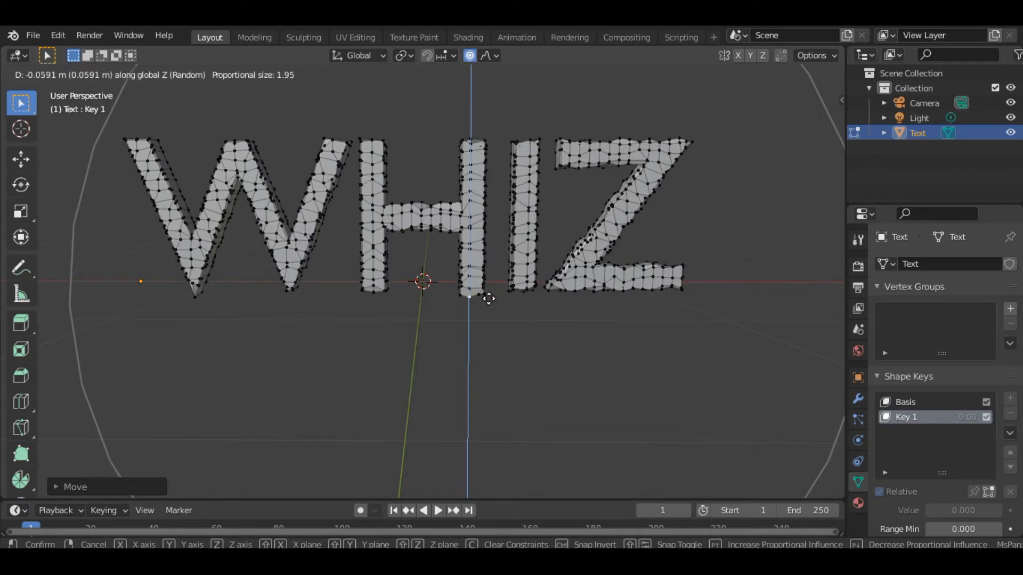
pyautogui.moveTo(489, 339)
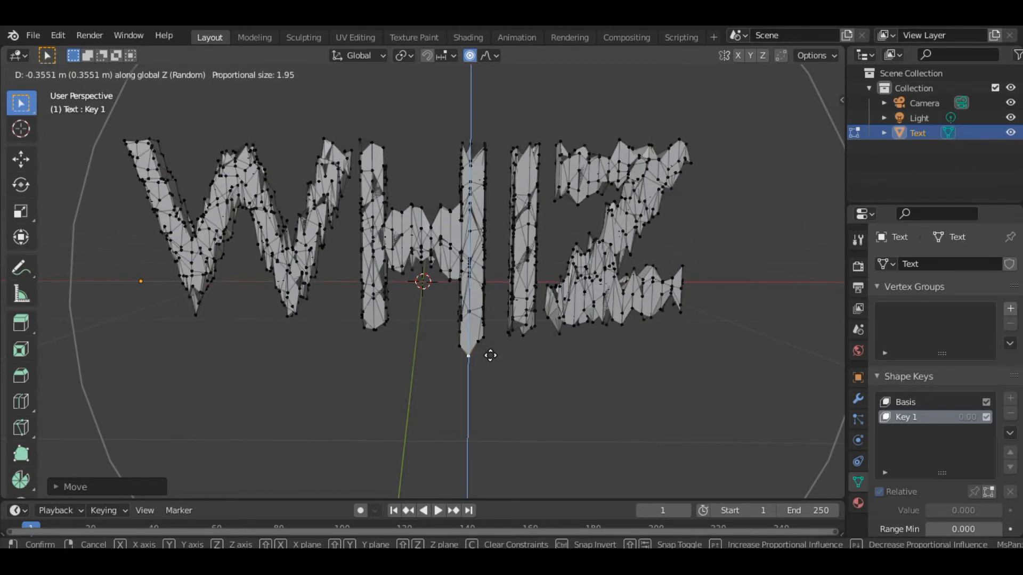
pyautogui.moveTo(489, 385)
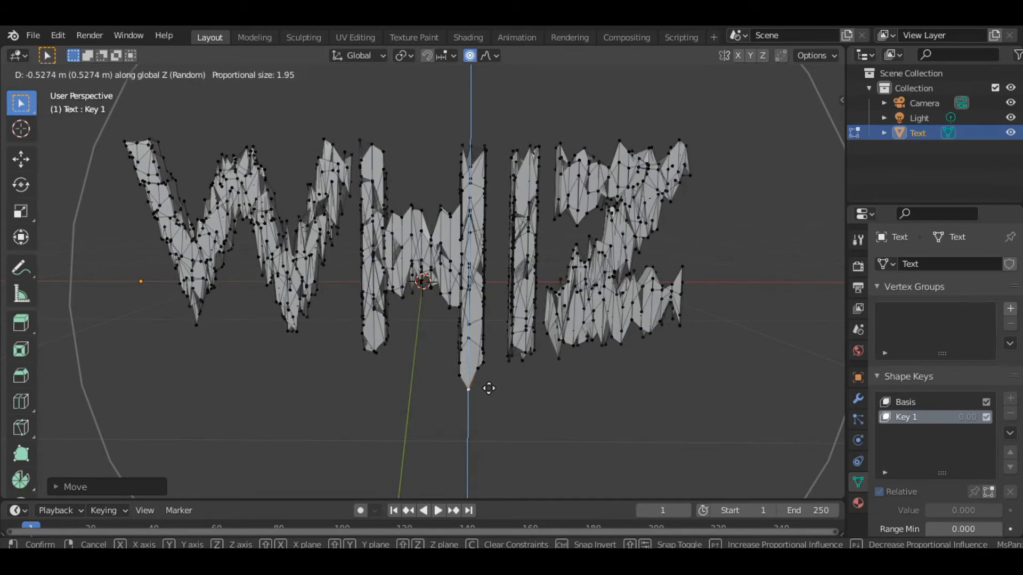
pyautogui.moveTo(489, 403)
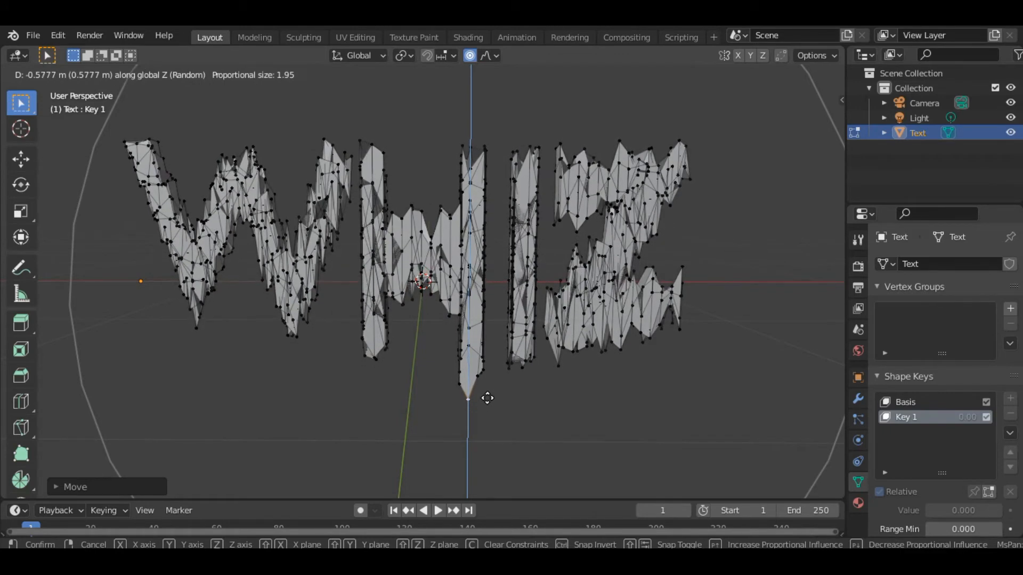
pyautogui.click(488, 399)
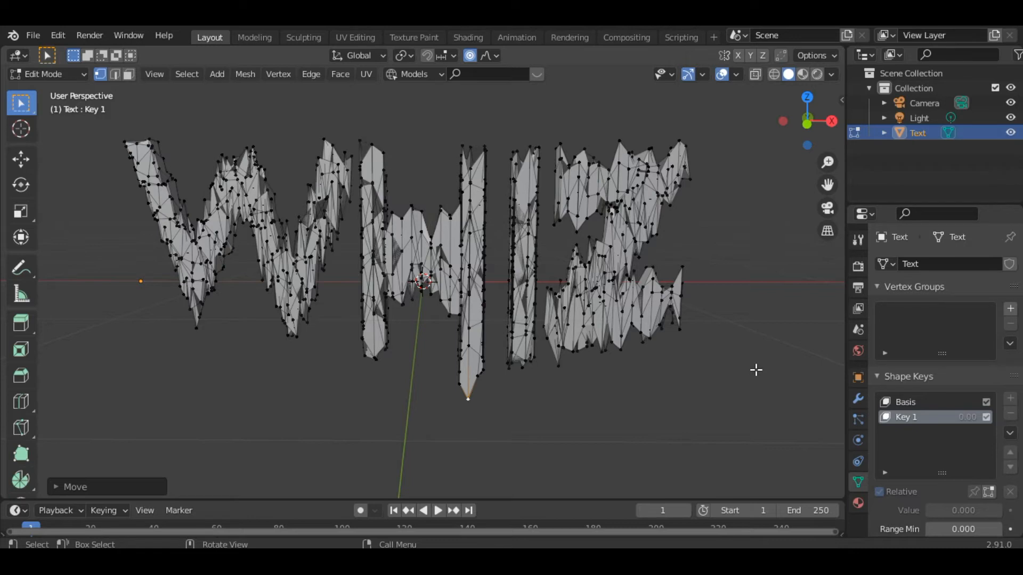
# - Return to Object Mode and preview the melted deformation by varying the shape key's value, leaving it at 0
pyautogui.press('Tab')
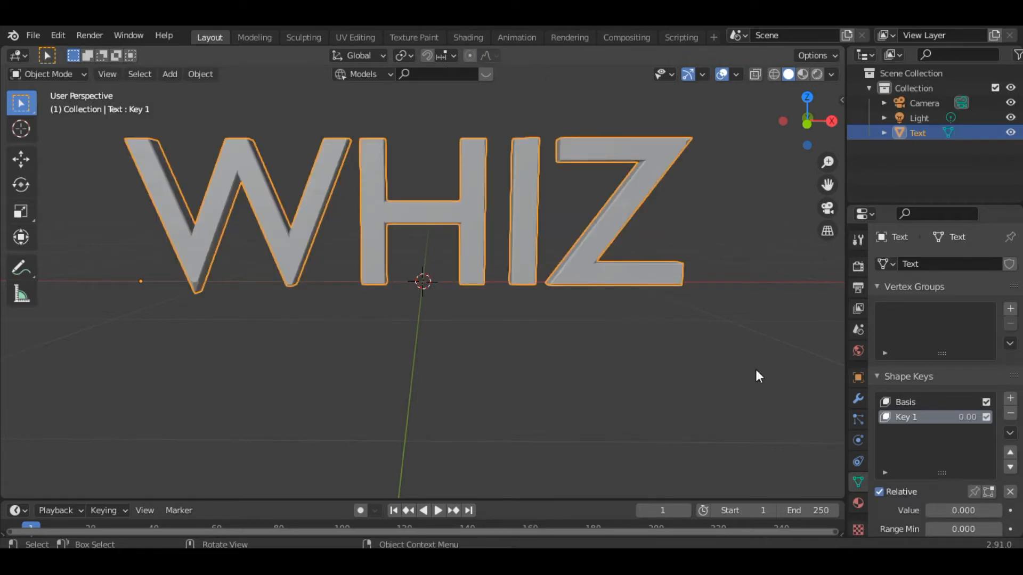
pyautogui.scroll(-8, 914, 459)
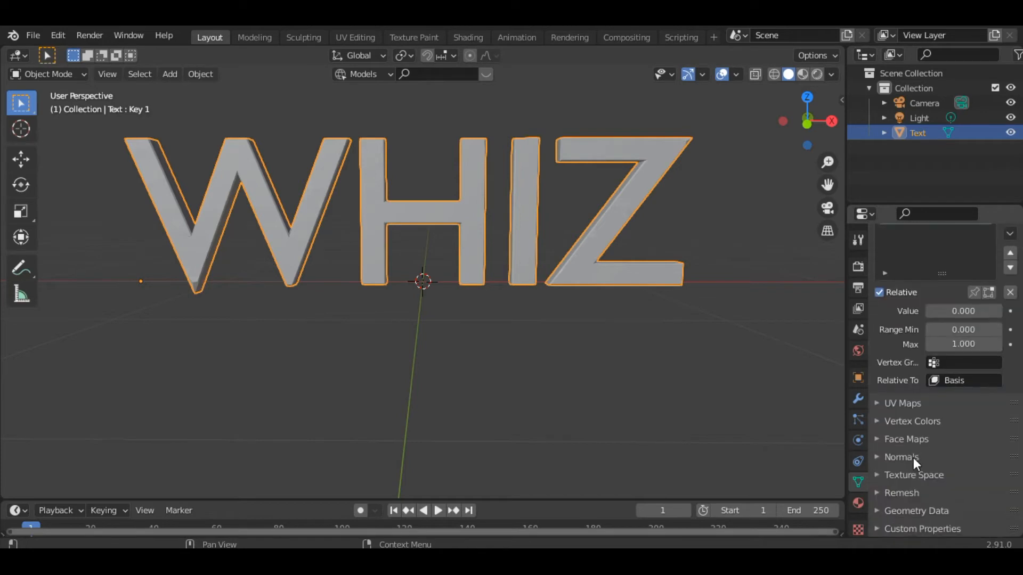
pyautogui.scroll(3, 913, 458)
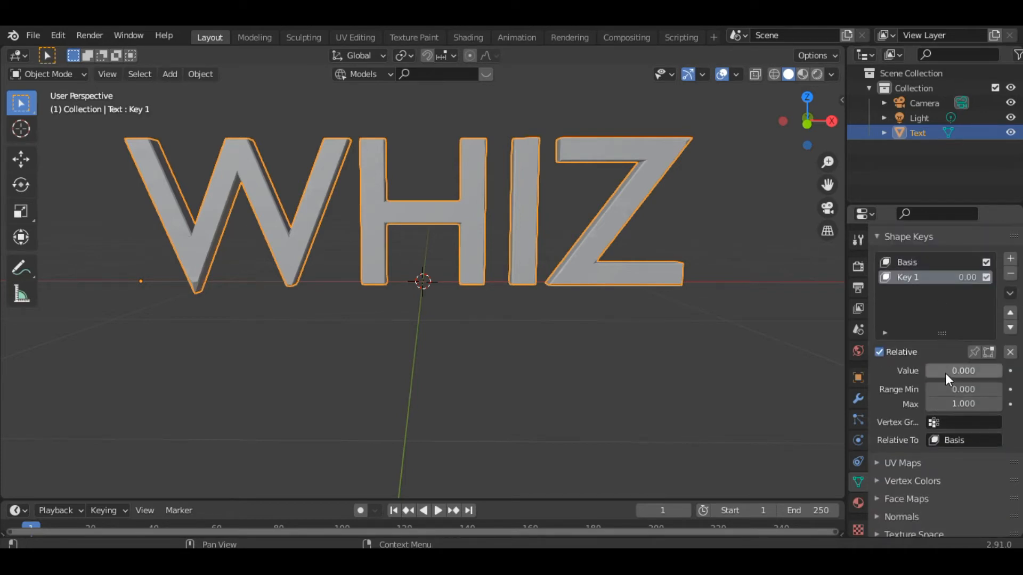
pyautogui.moveTo(938, 371)
pyautogui.mouseDown()
pyautogui.moveTo(1010, 371)
pyautogui.moveTo(925, 371)
pyautogui.mouseUp()
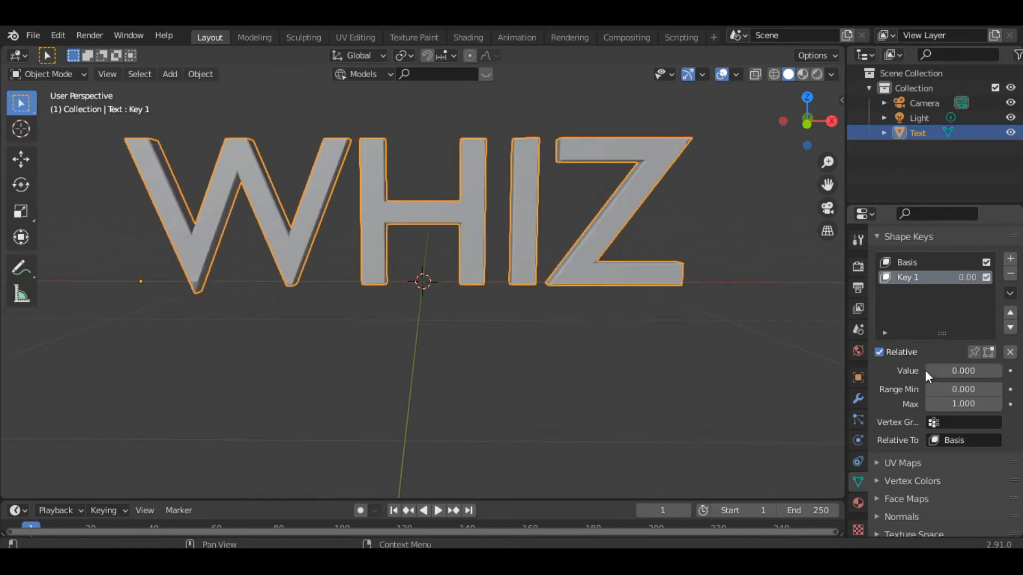
# - Add a Subdivision Surface modifier with 2 viewport levels to the text and shade it smooth
pyautogui.click(858, 404)
pyautogui.click(887, 265)
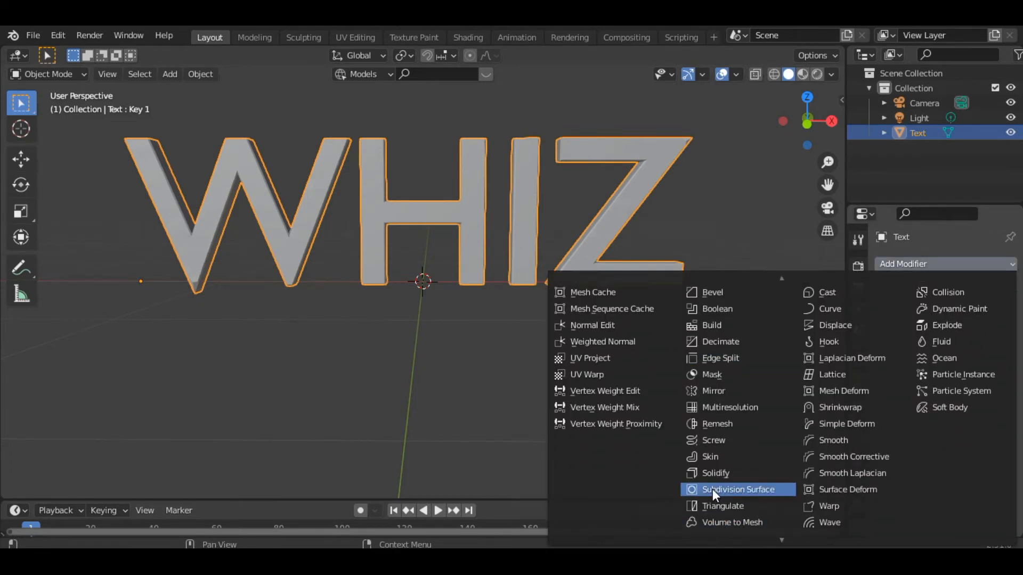
pyautogui.click(713, 490)
pyautogui.click(994, 331)
pyautogui.rightClick(438, 208)
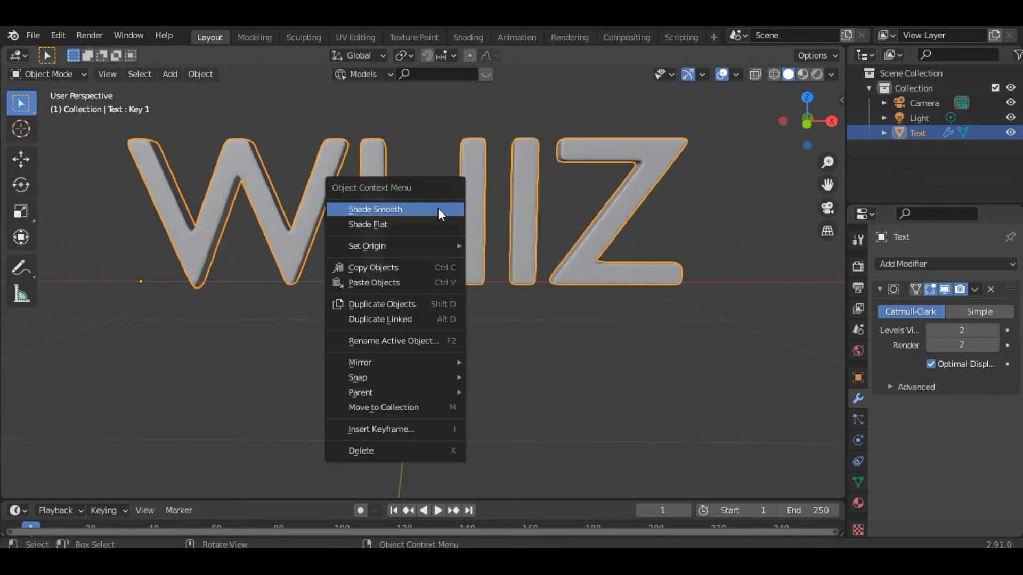
pyautogui.click(438, 208)
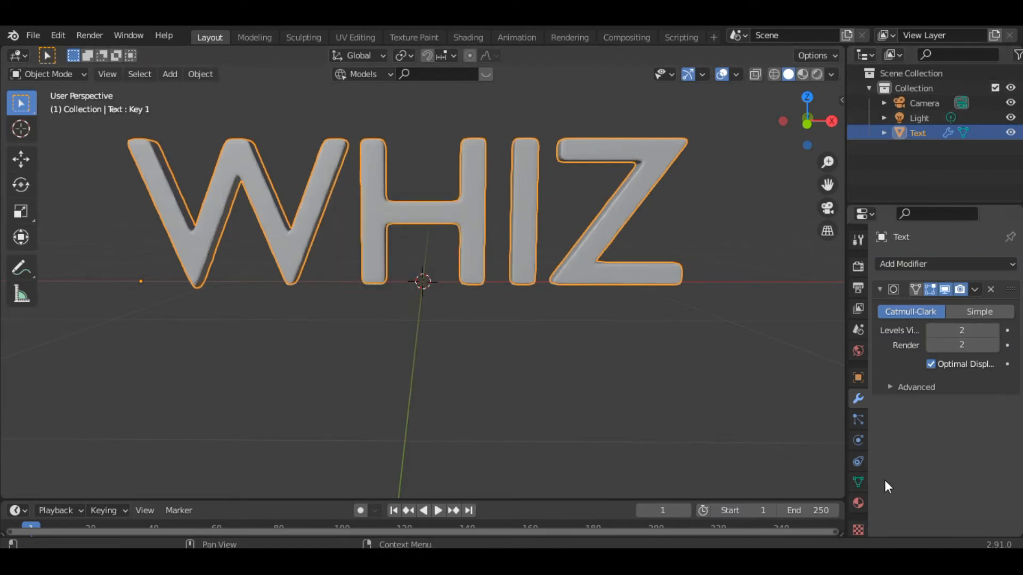
# - Check the shape key deformation on the smoothed text by varying its value and returning it to 0
pyautogui.click(857, 482)
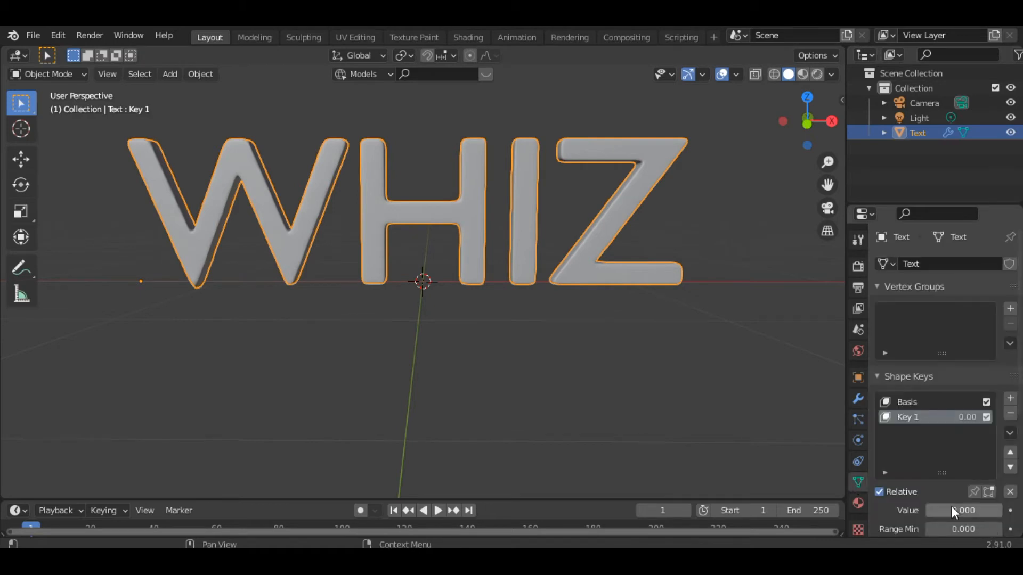
pyautogui.moveTo(938, 510)
pyautogui.mouseDown()
pyautogui.moveTo(1002, 509)
pyautogui.moveTo(926, 510)
pyautogui.mouseUp()
pyautogui.scroll(-5, 727, 418)
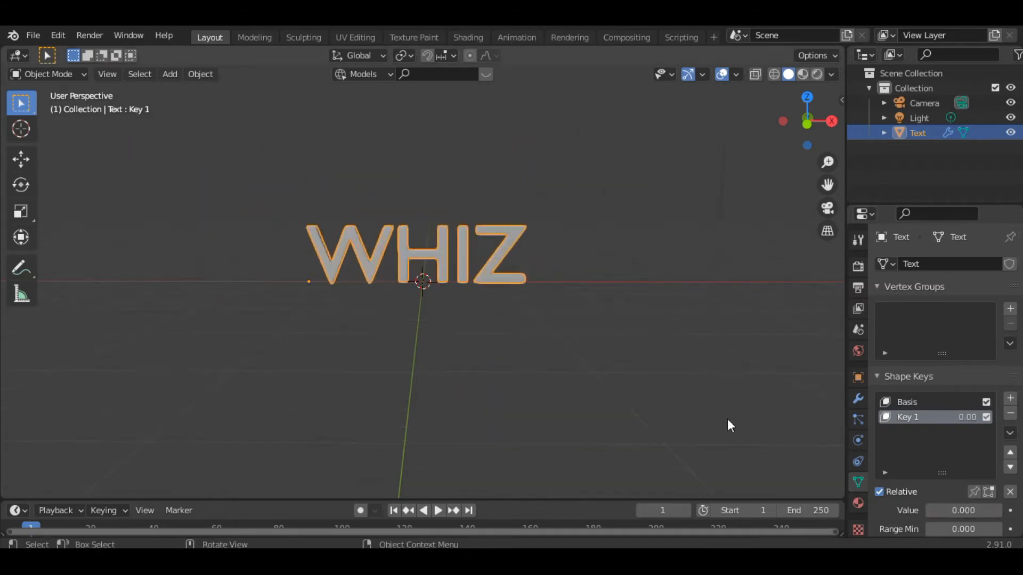
pyautogui.scroll(5, 727, 419)
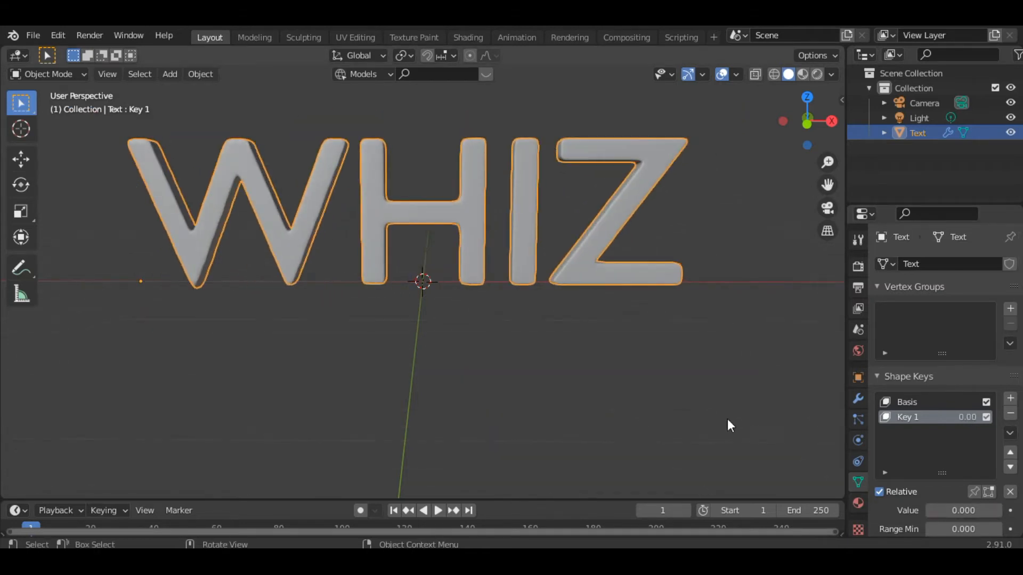
# - Keyframe the shape key's value at 0 on frame 1 and at 1 on frame 40
pyautogui.rightClick(953, 508)
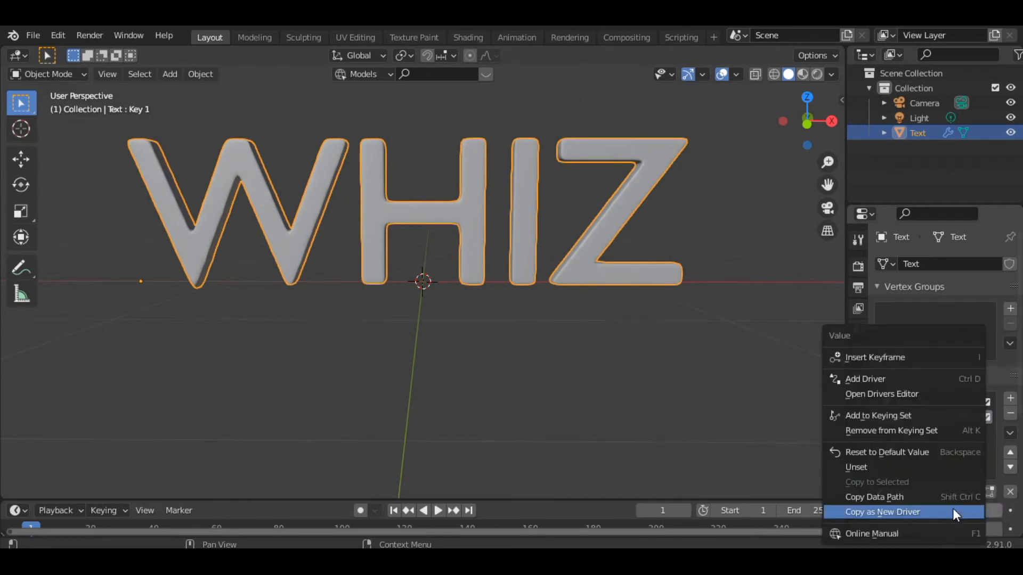
pyautogui.click(887, 359)
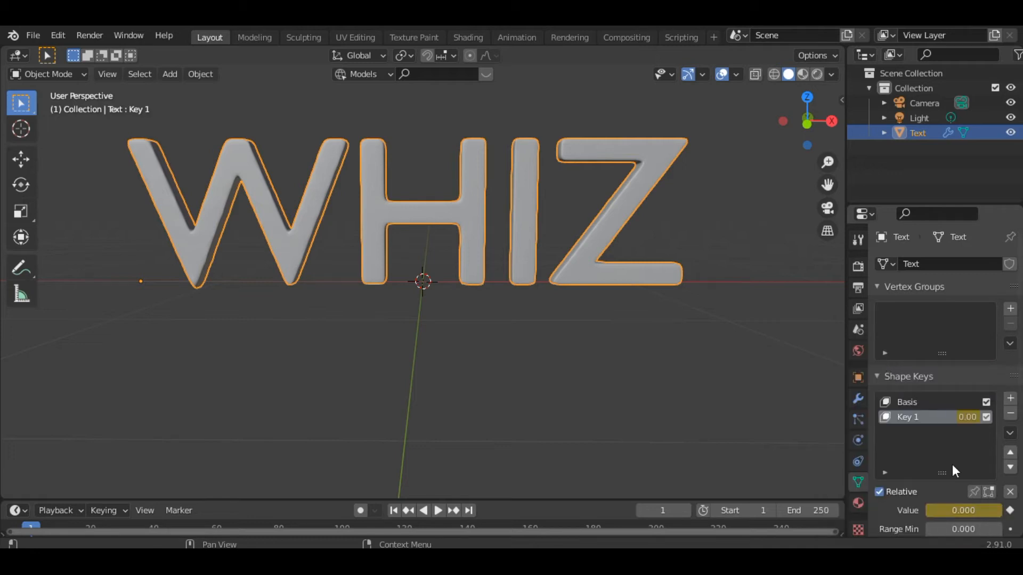
pyautogui.click(438, 510)
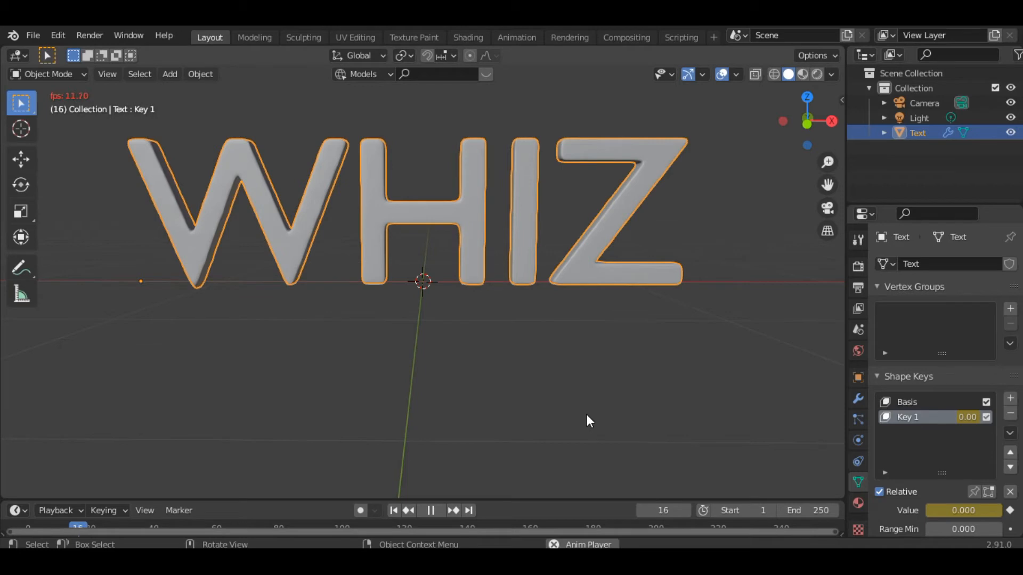
pyautogui.press('space')
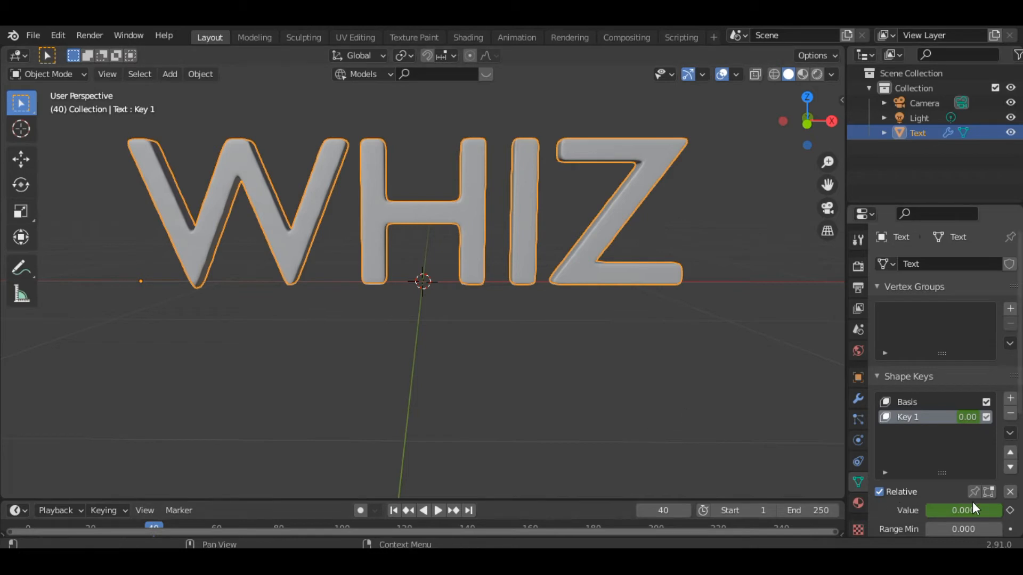
pyautogui.moveTo(964, 510); pyautogui.dragTo(1007, 515)
pyautogui.click(1010, 512)
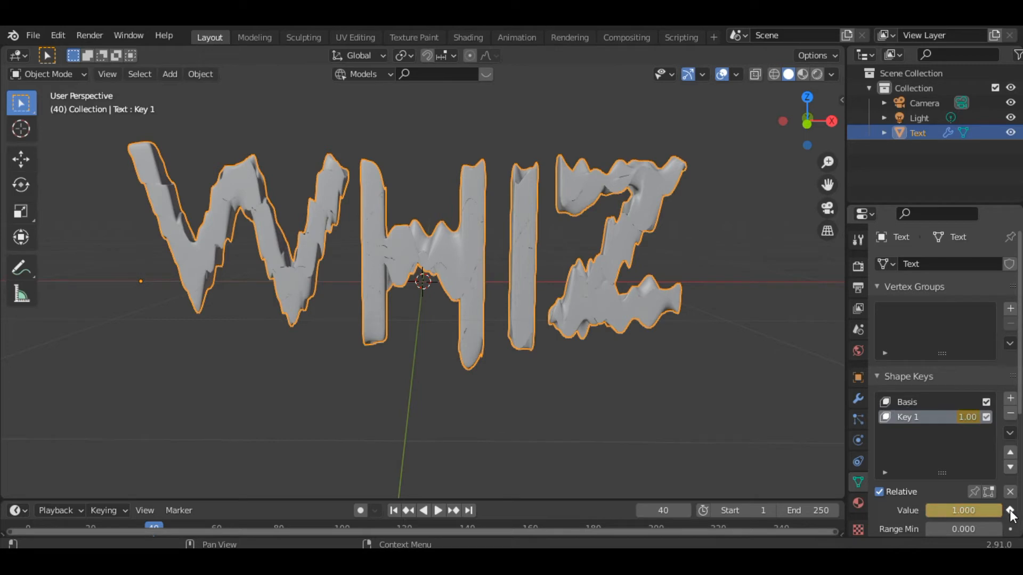
# - Play the melting animation from its start to check it, and return to frame 1
pyautogui.click(397, 510)
pyautogui.press('space')
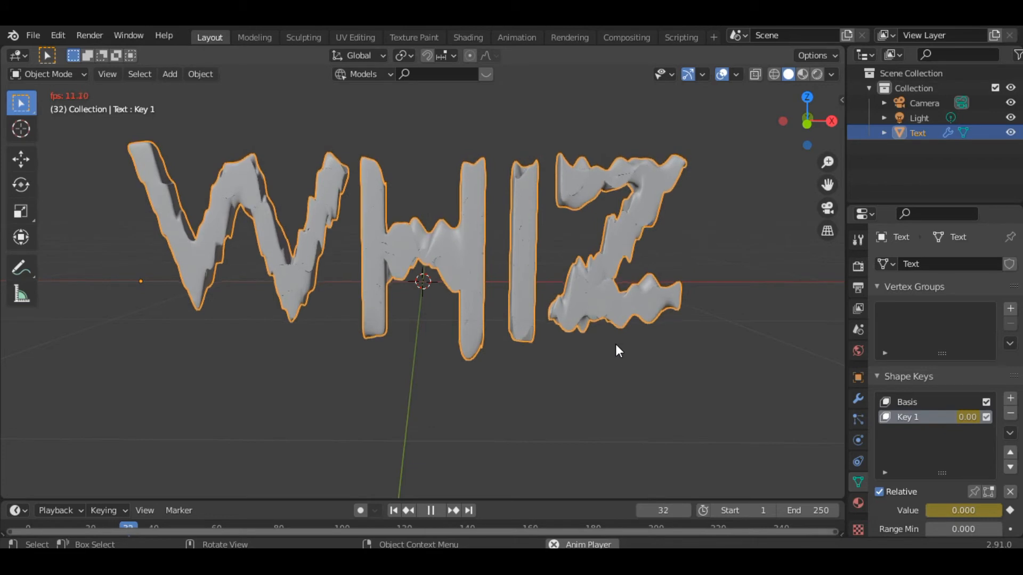
pyautogui.press('space')
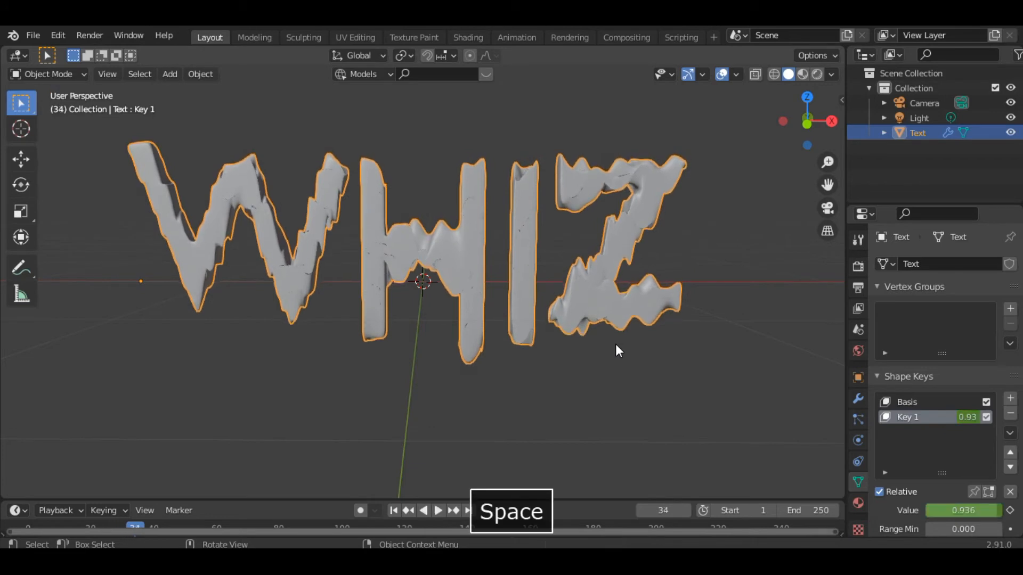
pyautogui.click(394, 510)
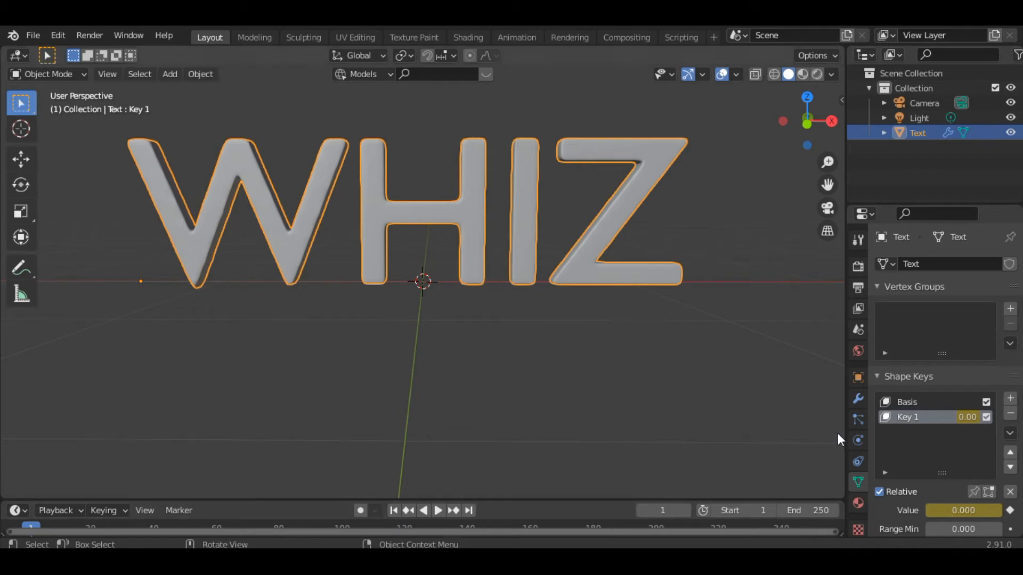
# - Give the text a new material with base color hex 411900 and view it in Material Preview shading
pyautogui.click(860, 503)
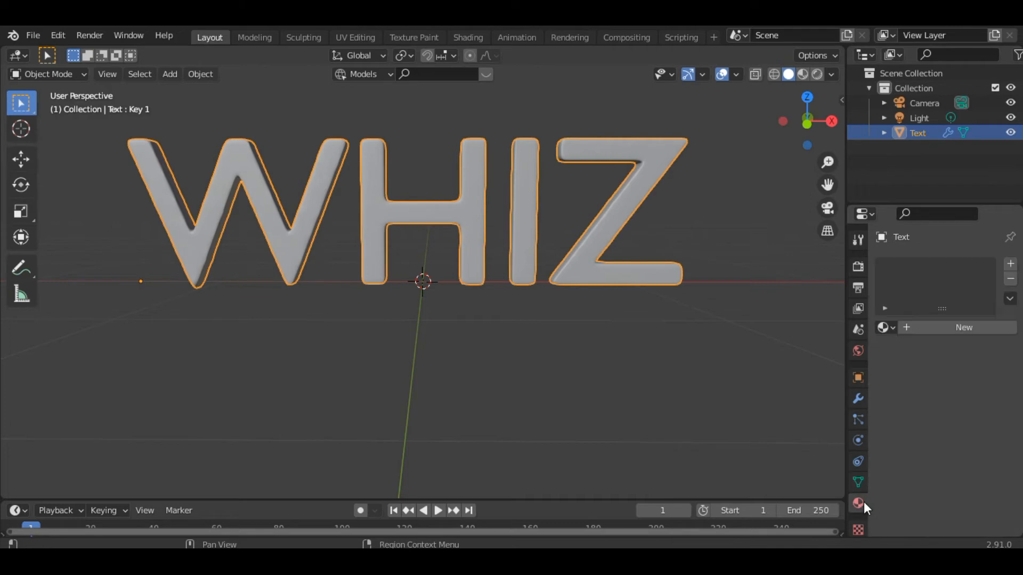
pyautogui.click(943, 328)
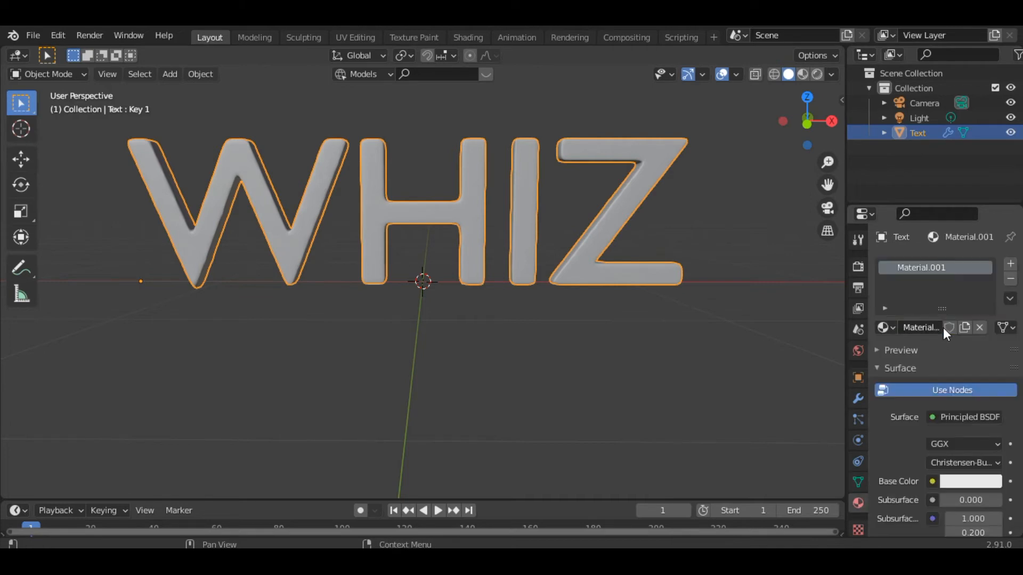
pyautogui.click(959, 483)
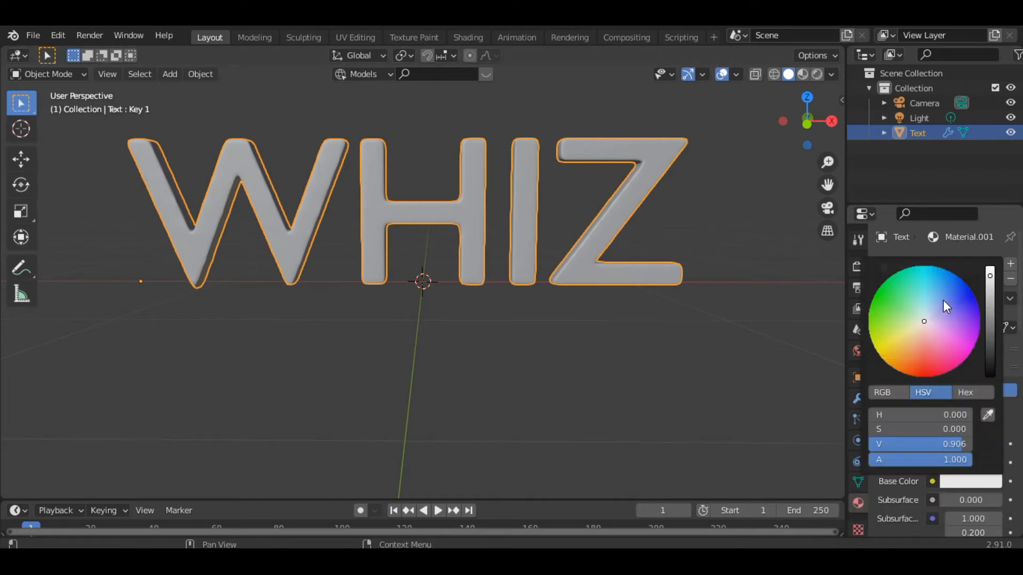
pyautogui.moveTo(928, 321); pyautogui.dragTo(886, 352)
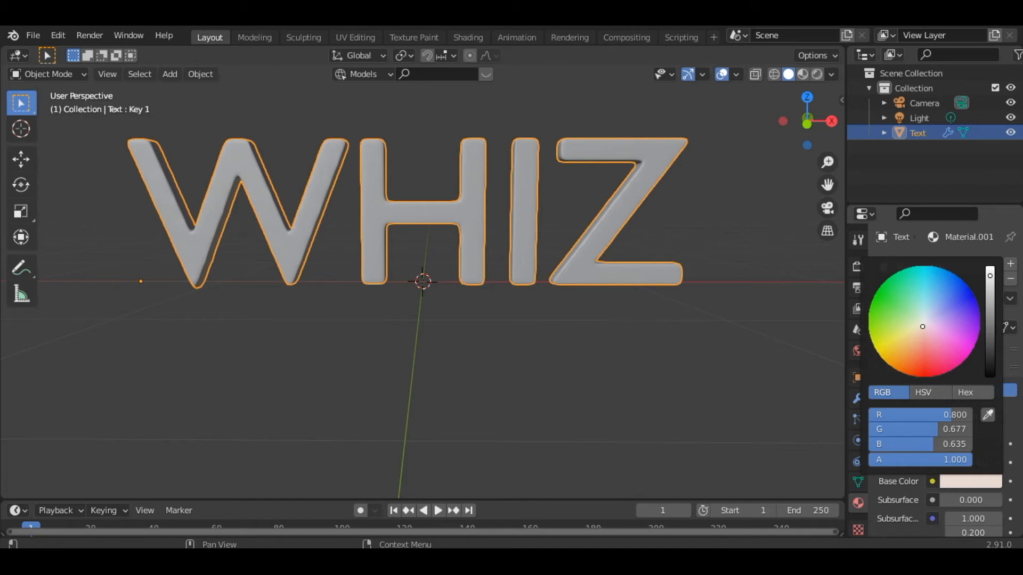
pyautogui.click(979, 391)
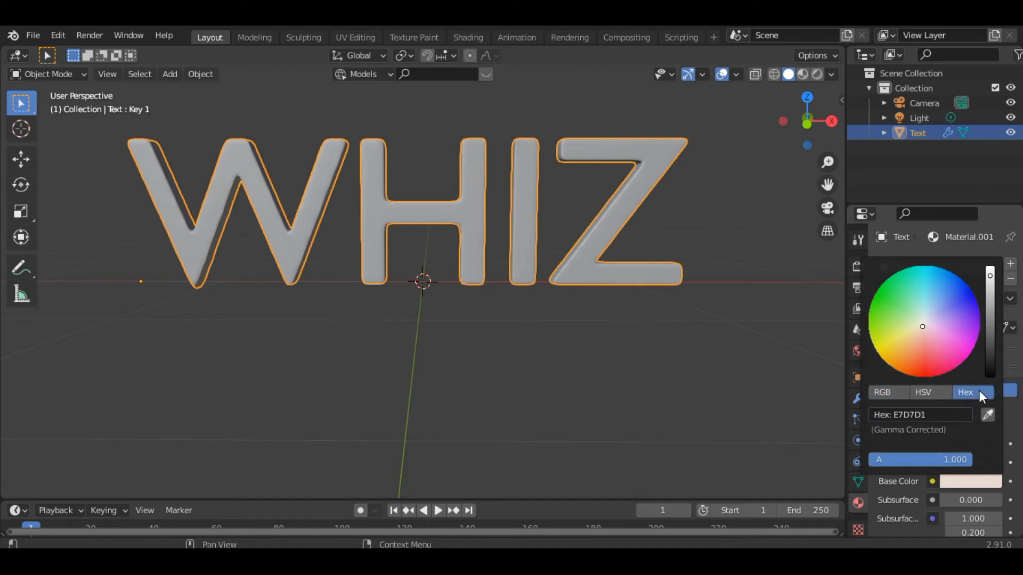
pyautogui.click(937, 414)
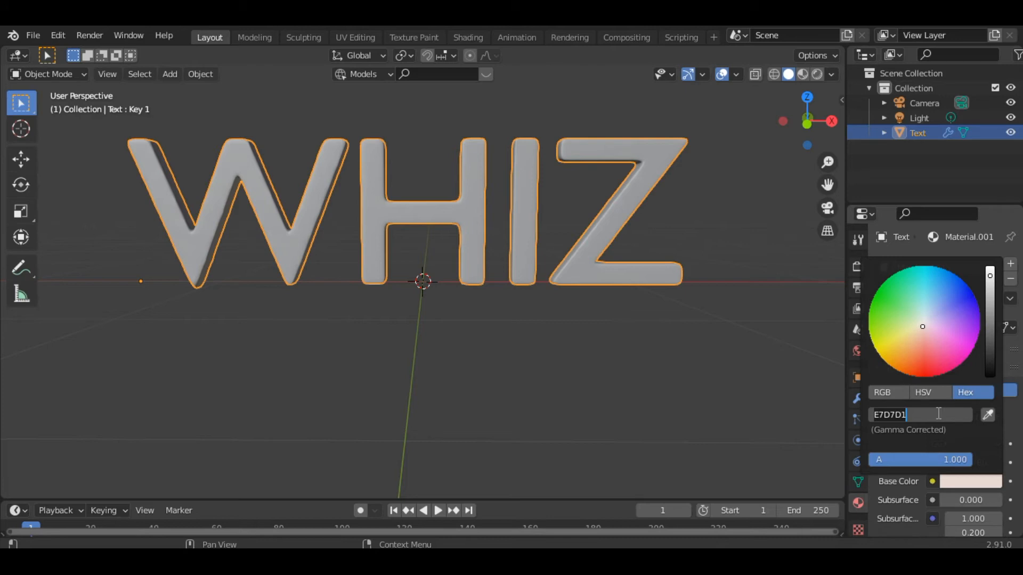
pyautogui.write('411')
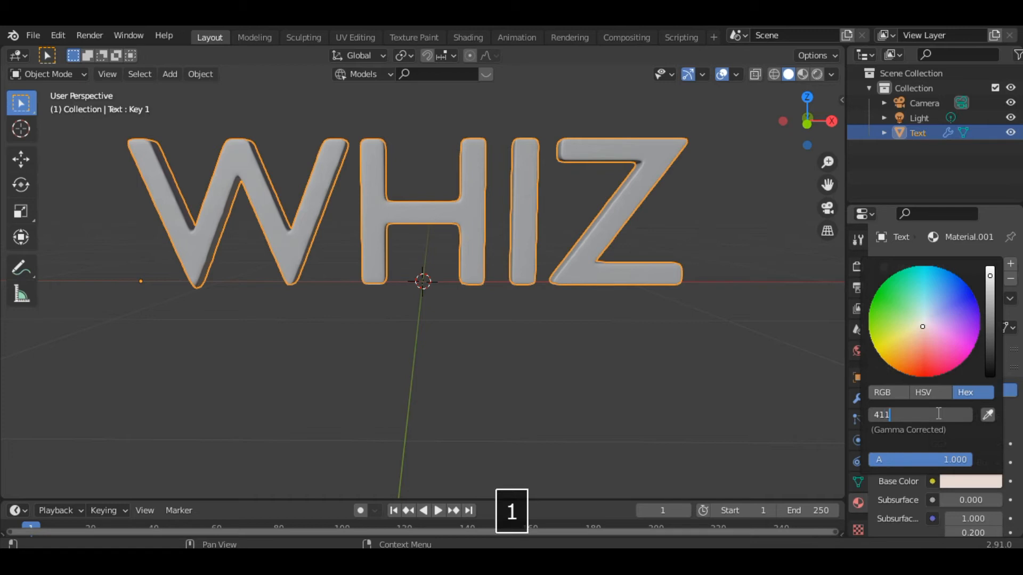
pyautogui.write('900')
pyautogui.press('Return')
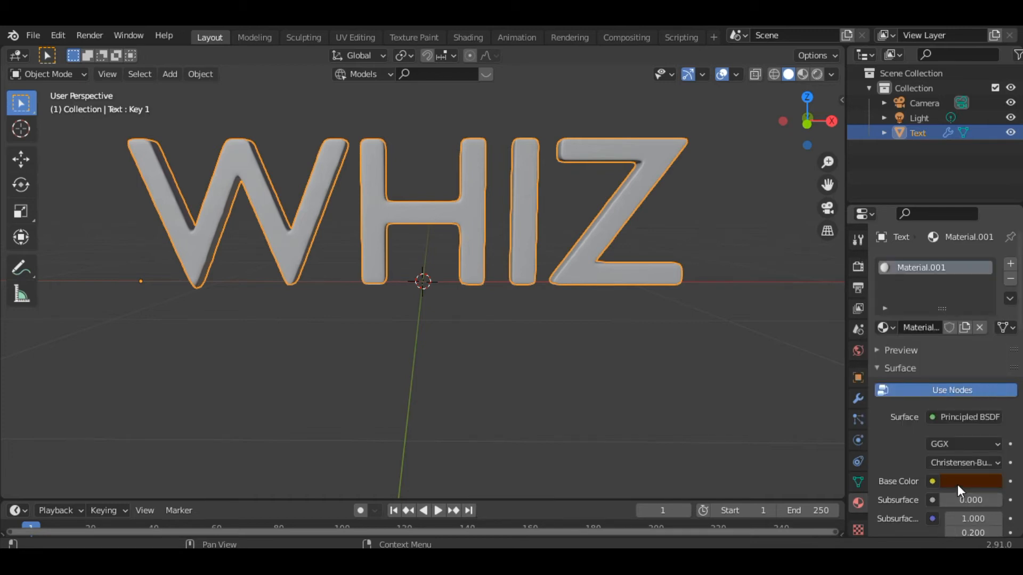
pyautogui.click(802, 75)
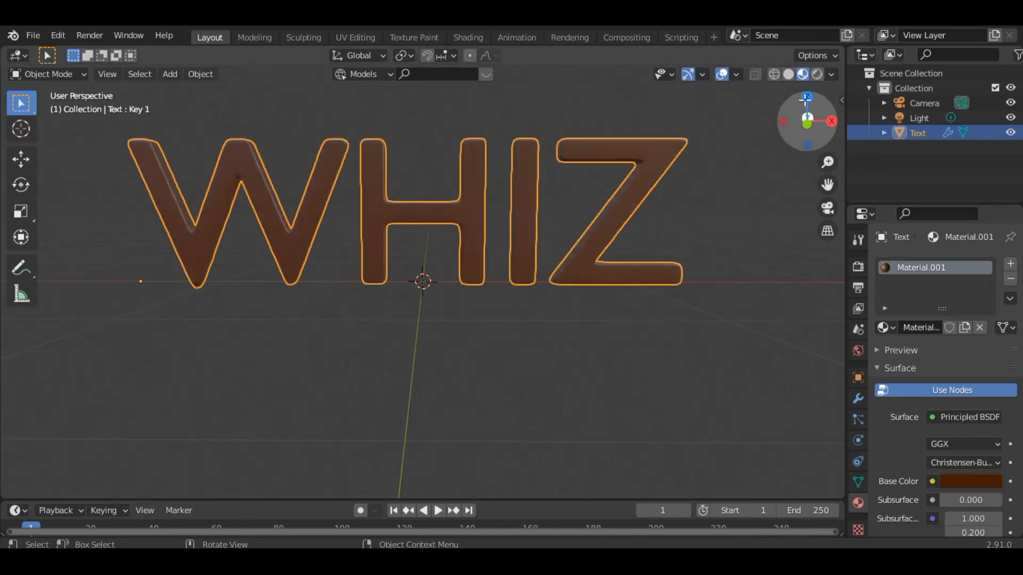
pyautogui.moveTo(804, 124); pyautogui.dragTo(763, 136)
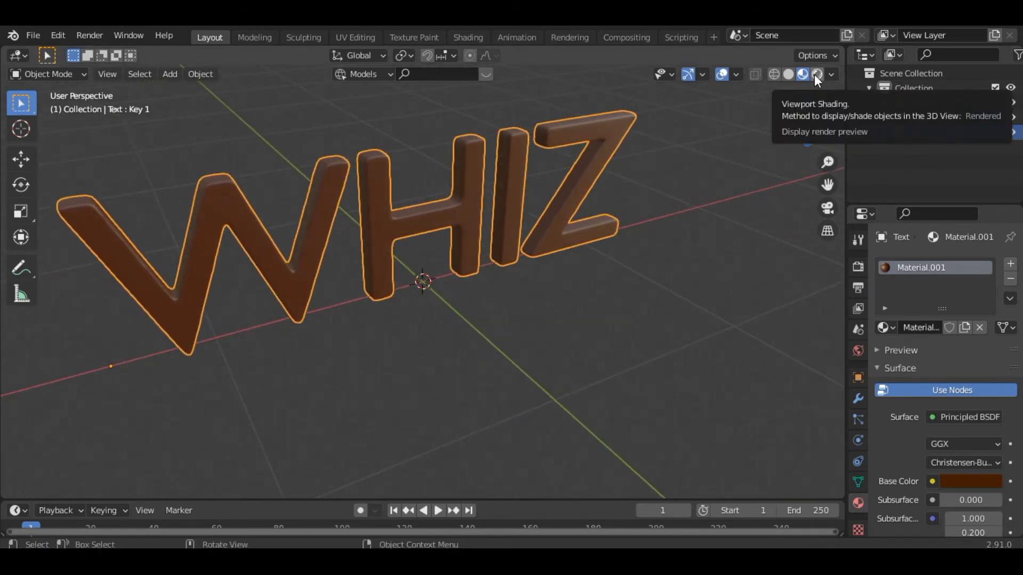
# - Add a plane, lower it along Z beneath the text, and scale it up into a large floor
pyautogui.scroll(-4, 487, 297)
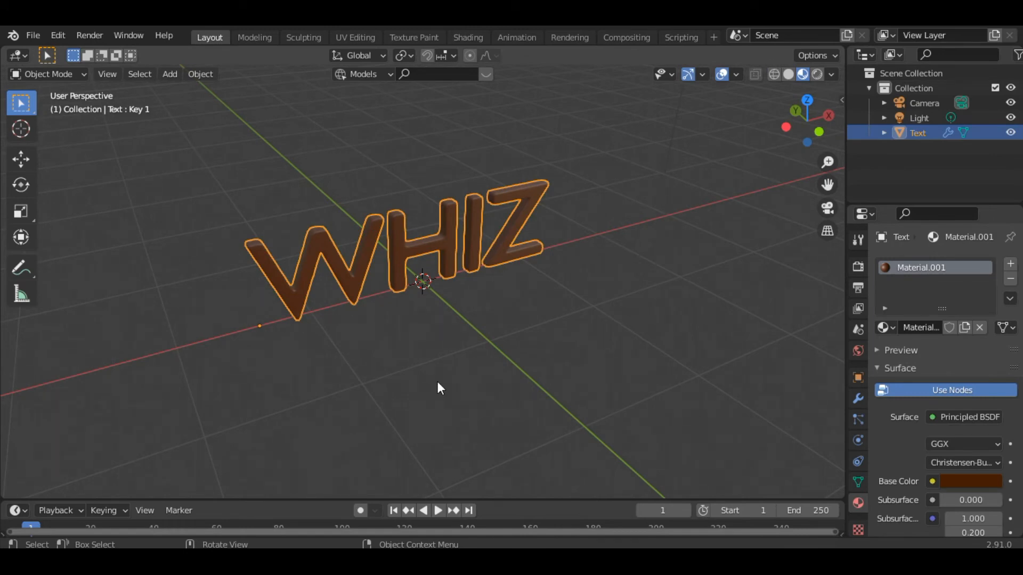
pyautogui.hotkey('shift', 'a')
pyautogui.moveTo(399, 246)
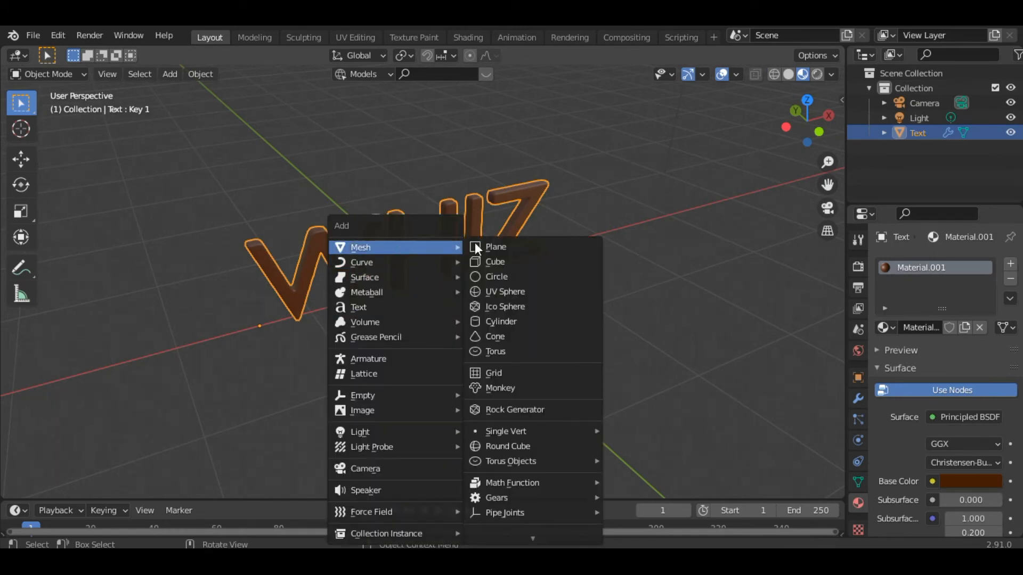
pyautogui.click(503, 242)
pyautogui.press('g')
pyautogui.press('z')
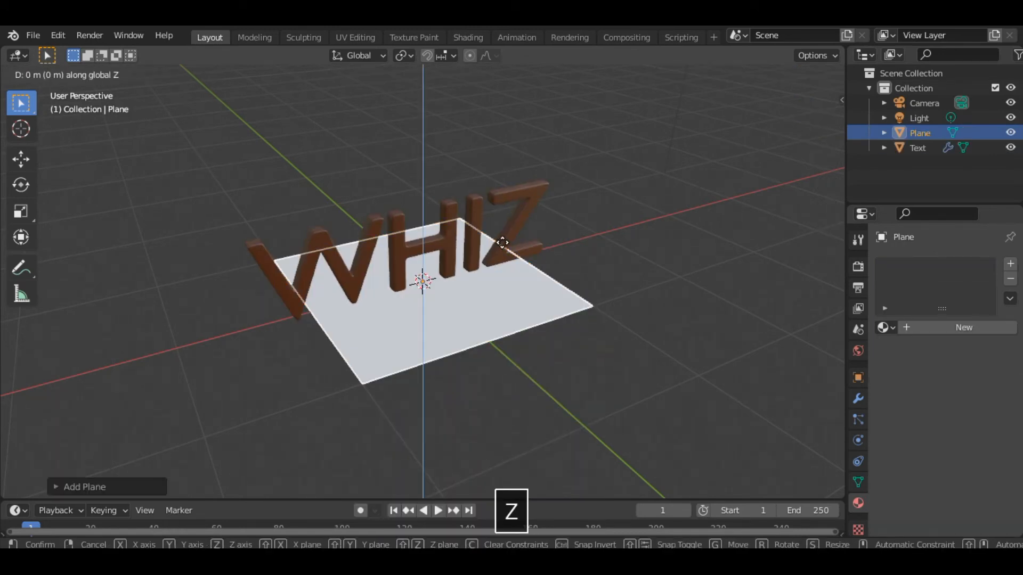
pyautogui.click(500, 345)
pyautogui.press('s')
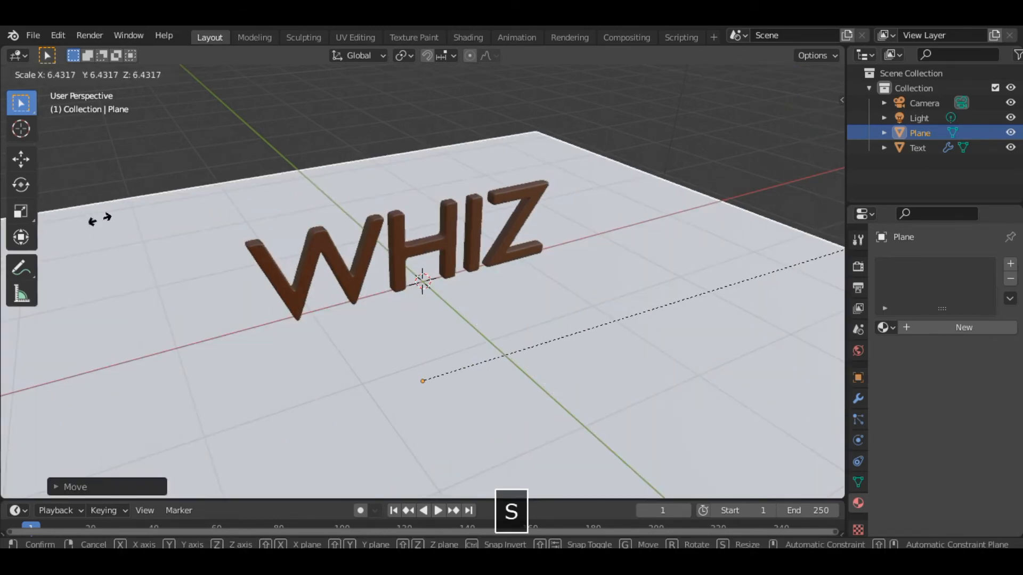
pyautogui.click(389, 150)
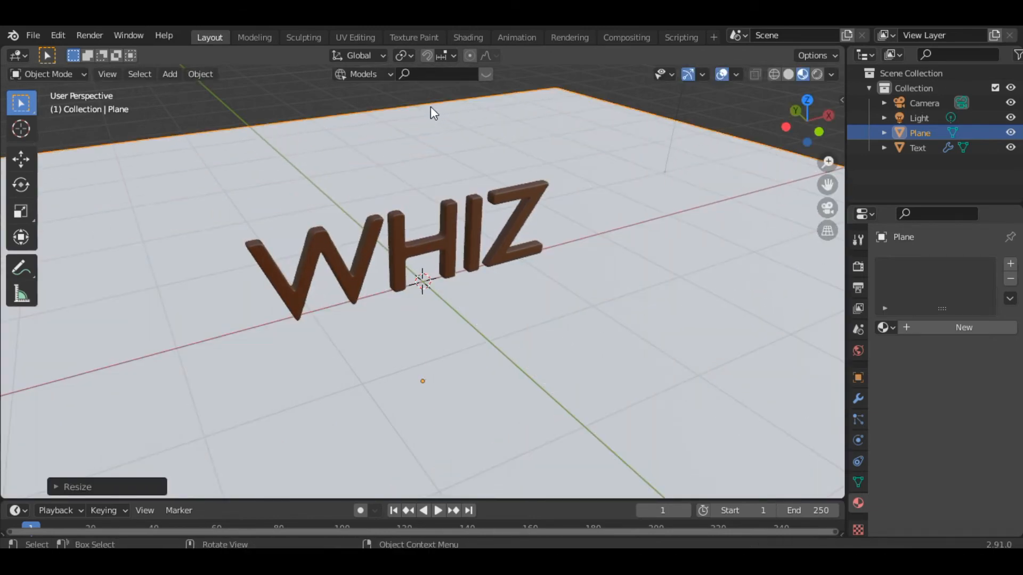
# - In Edit Mode, extrude the floor plane's back edge straight up along Z to form a backdrop wall
pyautogui.press('Tab')
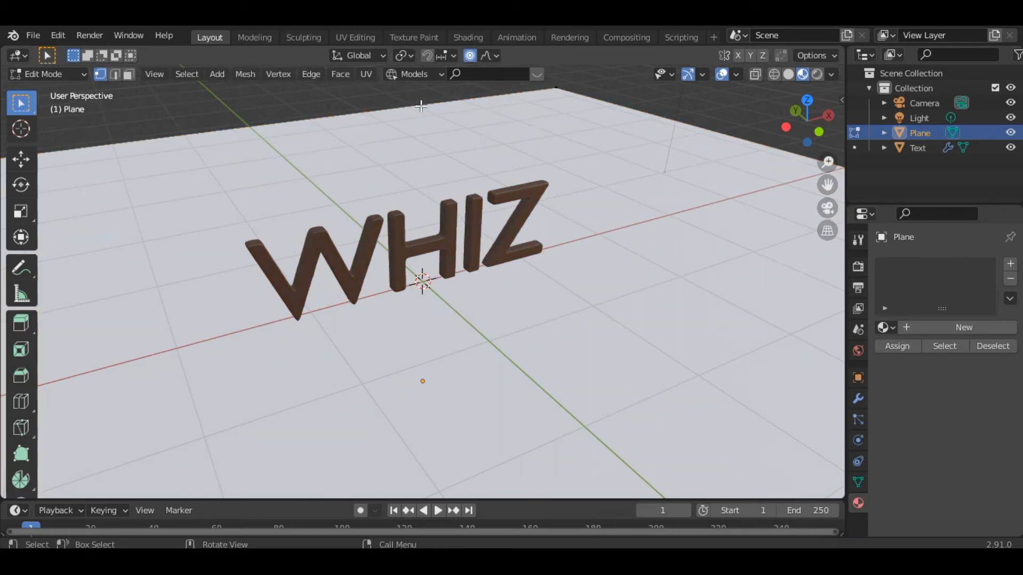
pyautogui.press('2')
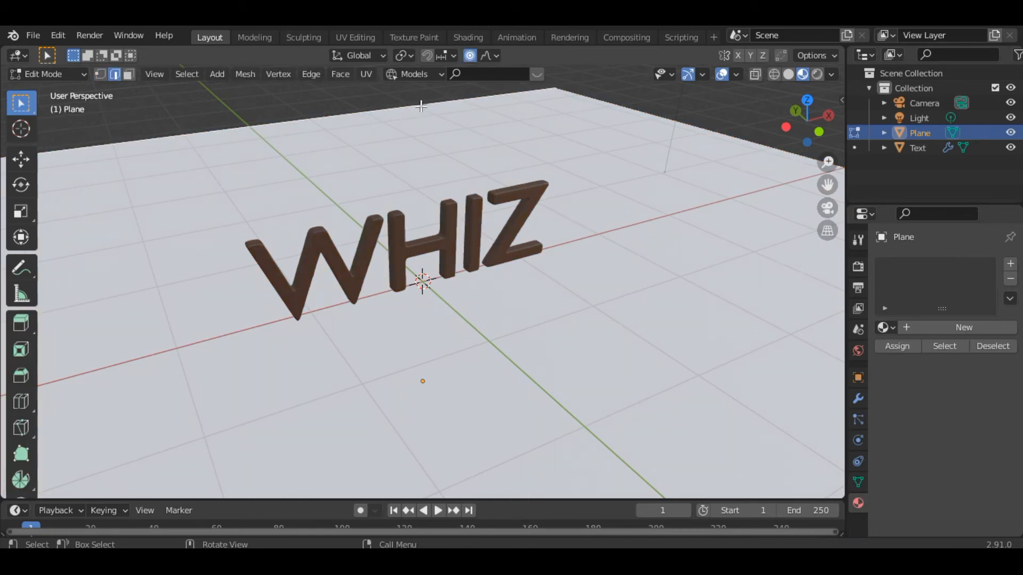
pyautogui.press('e')
pyautogui.press('z')
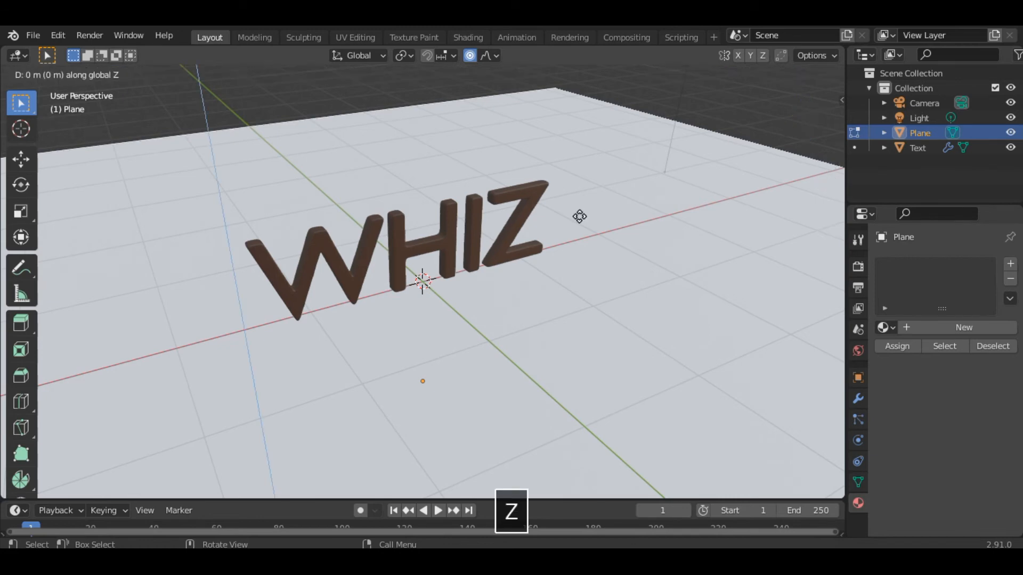
pyautogui.click(621, 435)
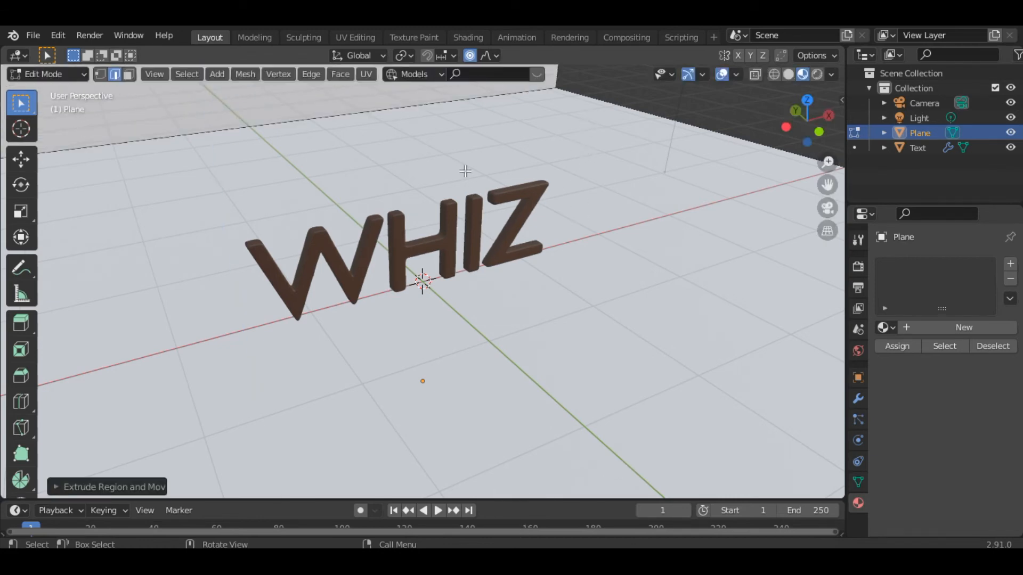
# - Bevel the edge between floor and wall about 0.218 m wide with 23 segments
pyautogui.click(373, 113)
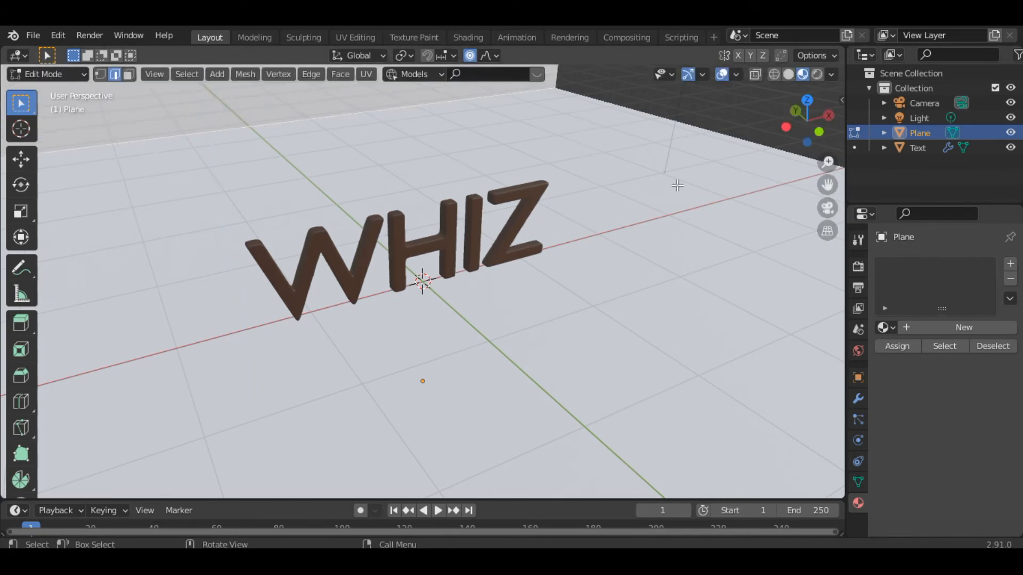
pyautogui.hotkey('ctrl', 'b')
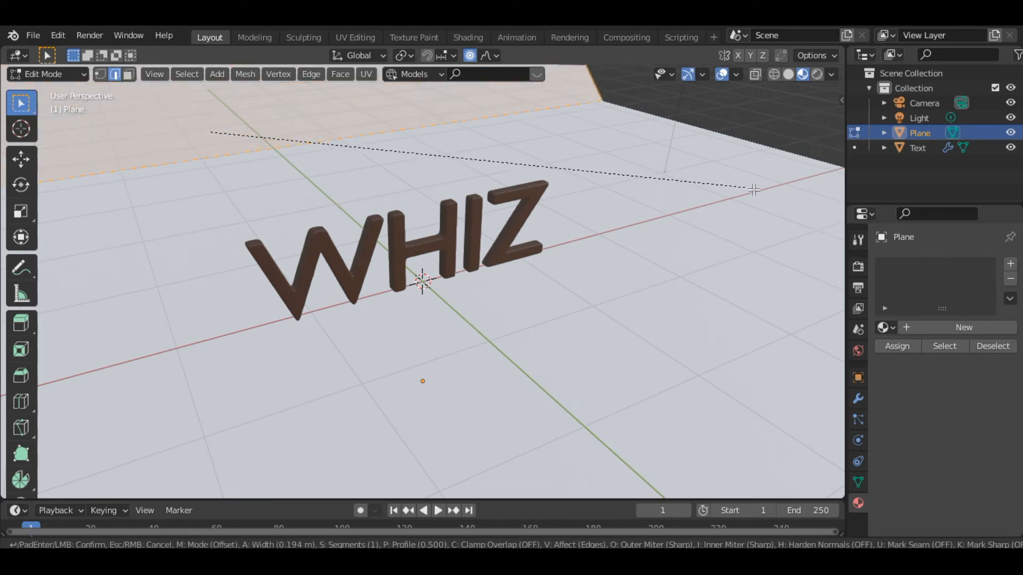
pyautogui.scroll(1, 756, 190)
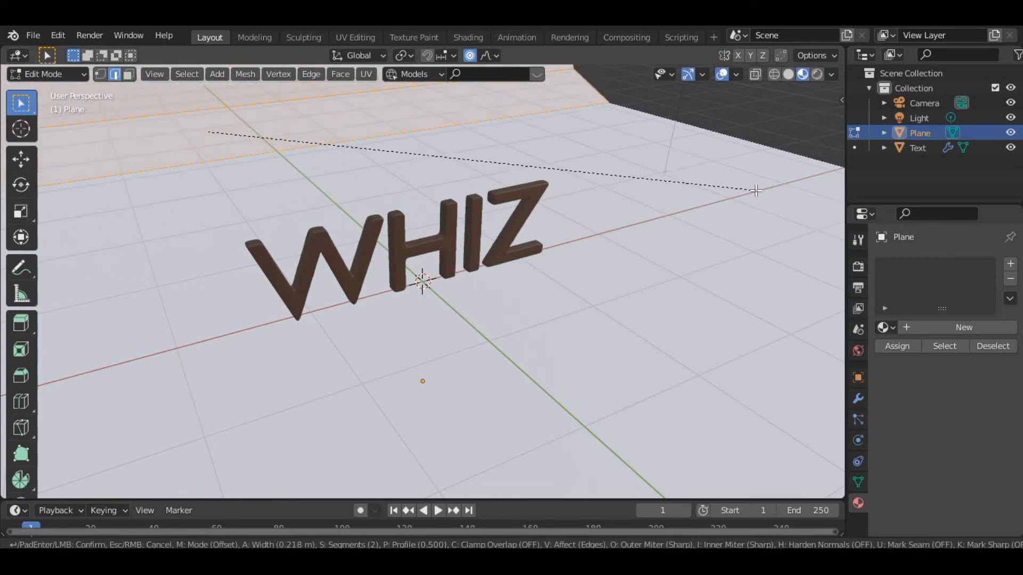
pyautogui.scroll(10, 756, 190)
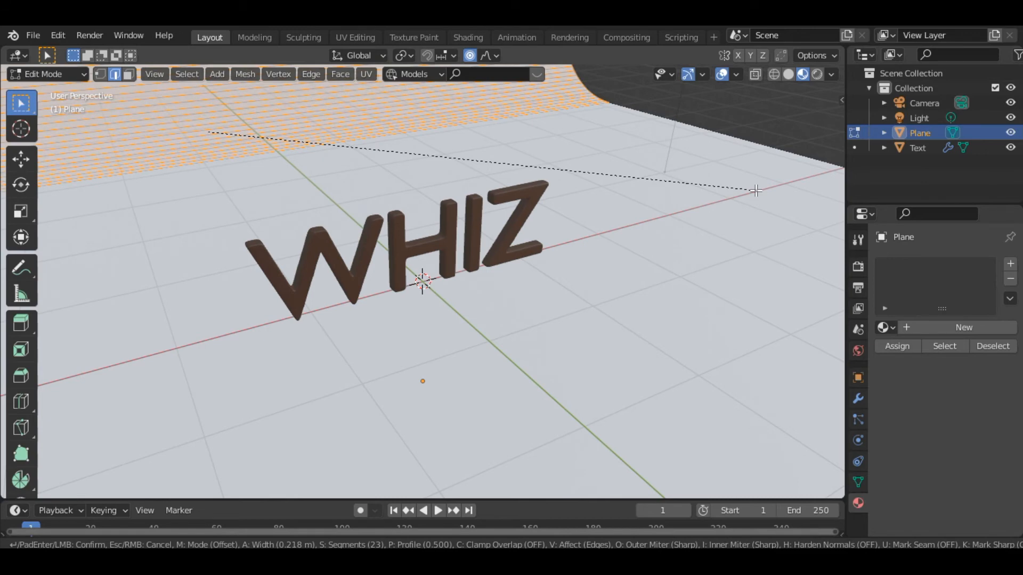
pyautogui.click(756, 190)
# - Return to Object Mode, shade the backdrop smooth, and widen it along the X axis
pyautogui.press('Tab')
pyautogui.rightClick(693, 174)
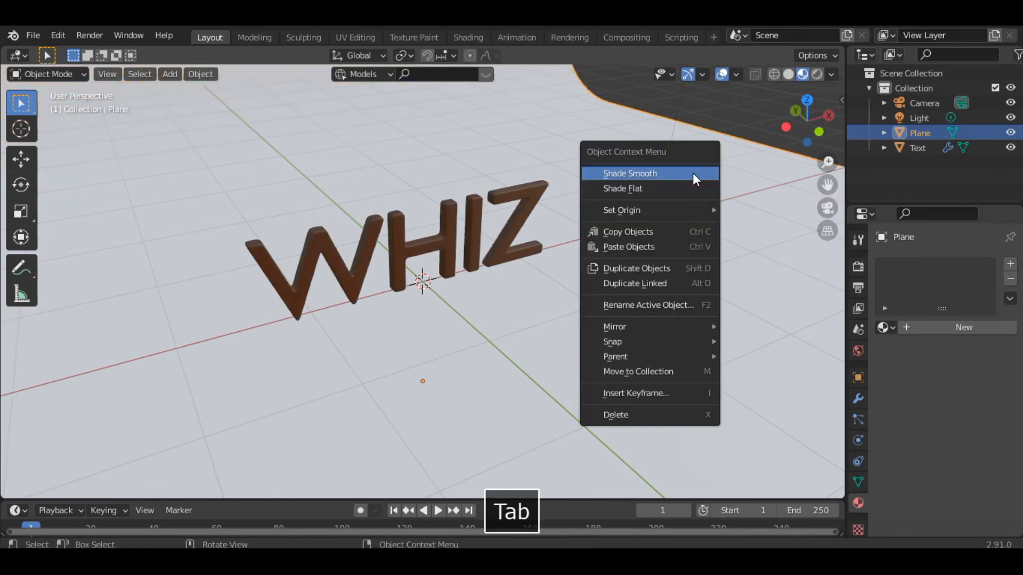
pyautogui.click(693, 172)
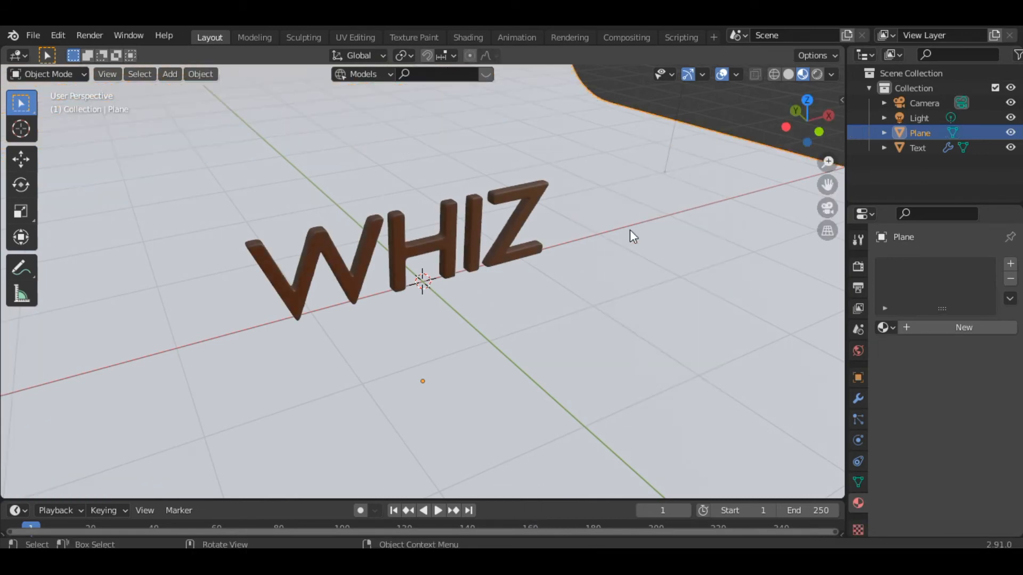
pyautogui.press('s')
pyautogui.press('x')
pyautogui.click(775, 136)
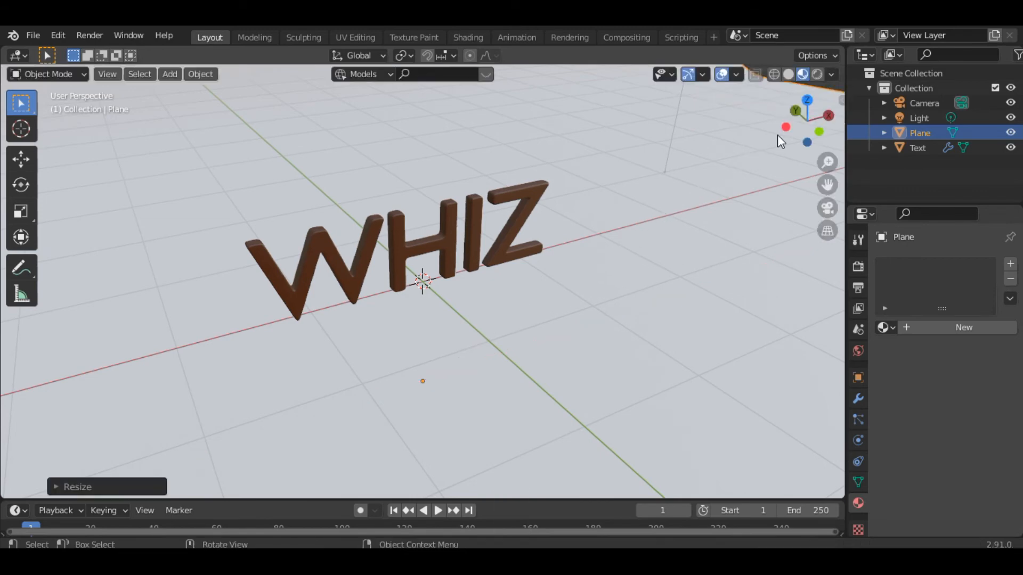
# - Hide the viewport overlays and preview the melting animation against the backdrop, returning to frame 1 with the text selected
pyautogui.click(722, 74)
pyautogui.moveTo(805, 124); pyautogui.dragTo(803, 135)
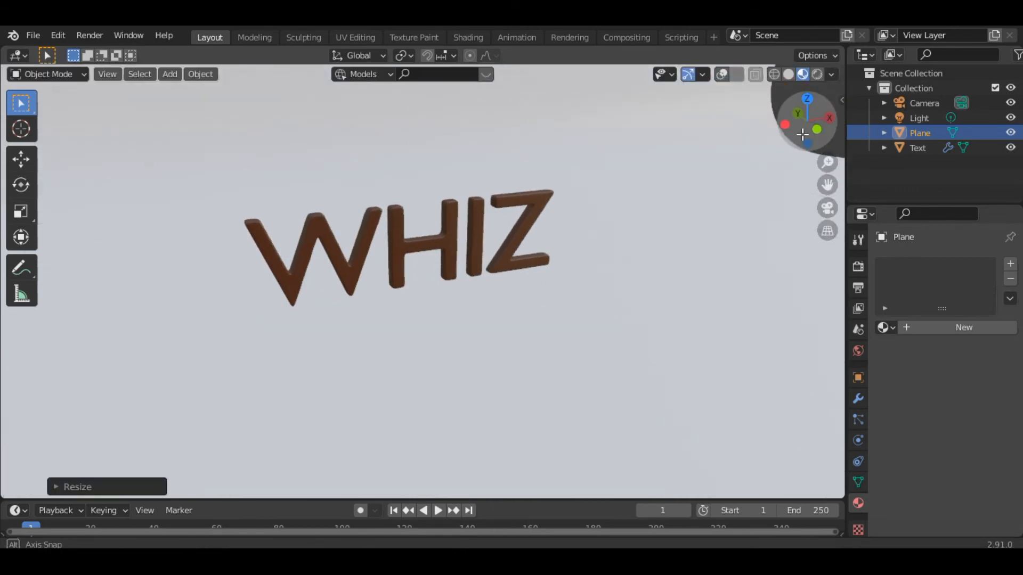
pyautogui.press('space')
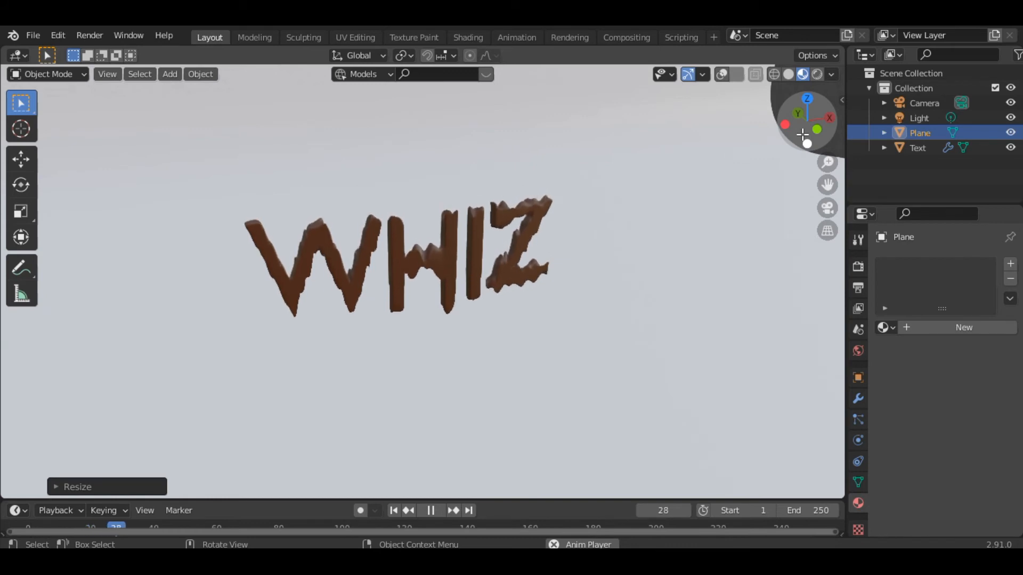
pyautogui.press('space')
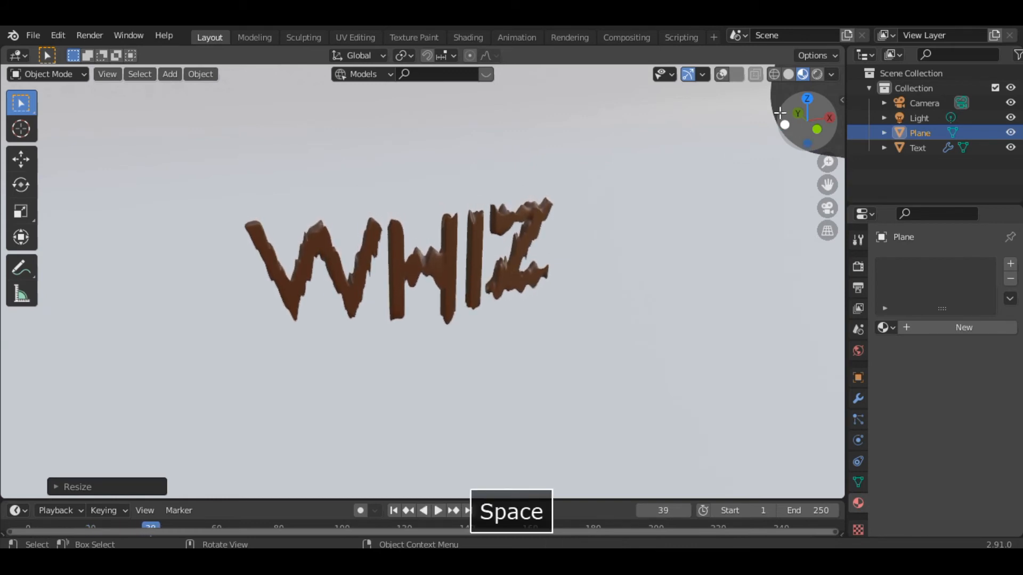
pyautogui.moveTo(799, 120); pyautogui.dragTo(831, 176)
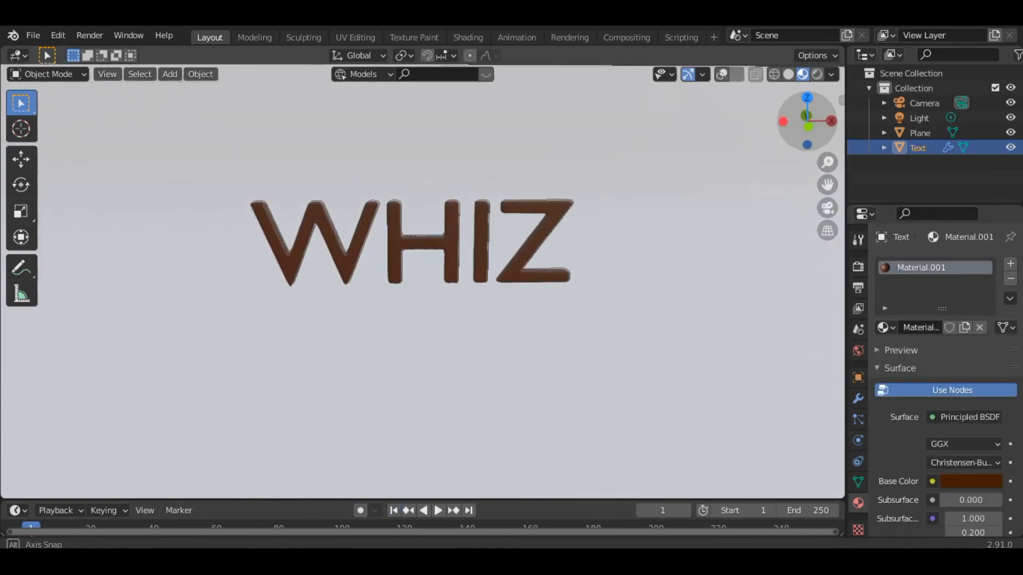
pyautogui.moveTo(808, 121); pyautogui.dragTo(820, 126)
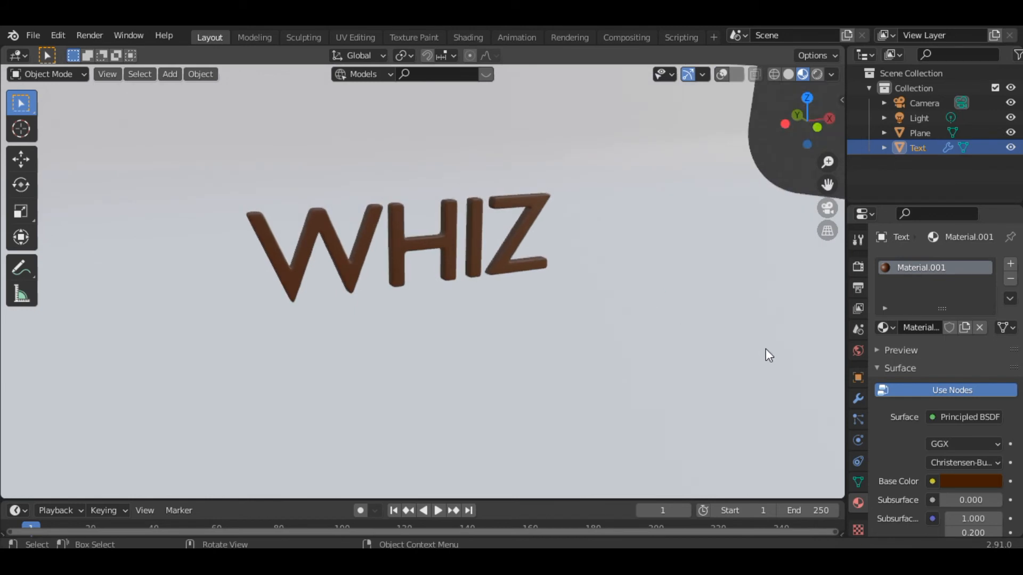
# - Set the render output's file format to FFmpeg video
pyautogui.click(858, 275)
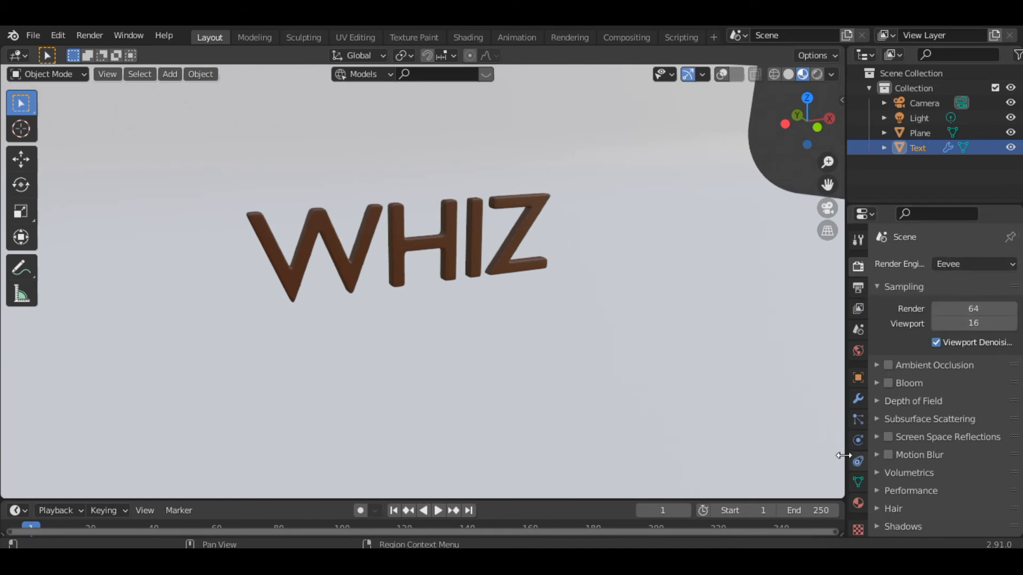
pyautogui.click(858, 288)
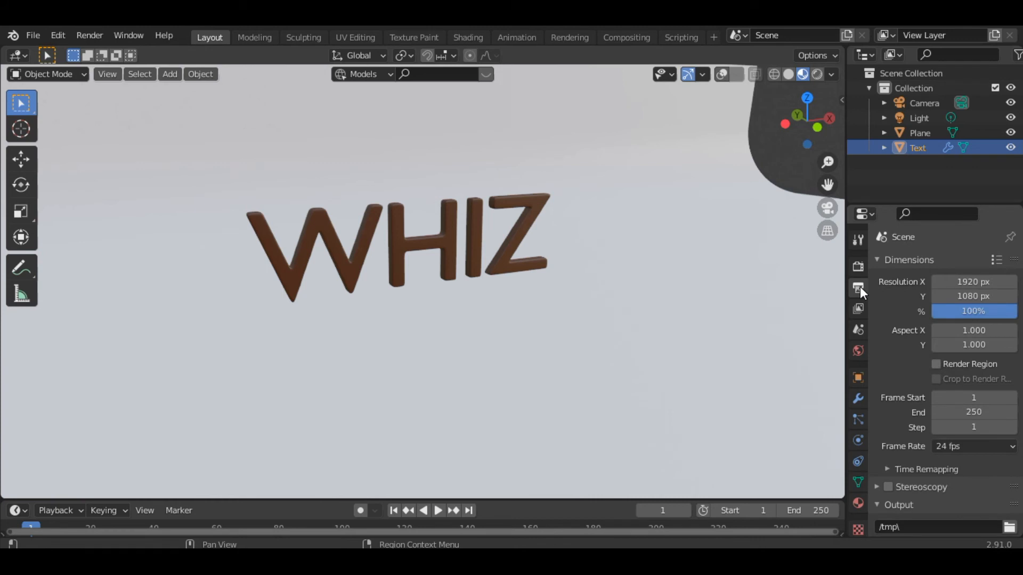
pyautogui.scroll(-6, 920, 394)
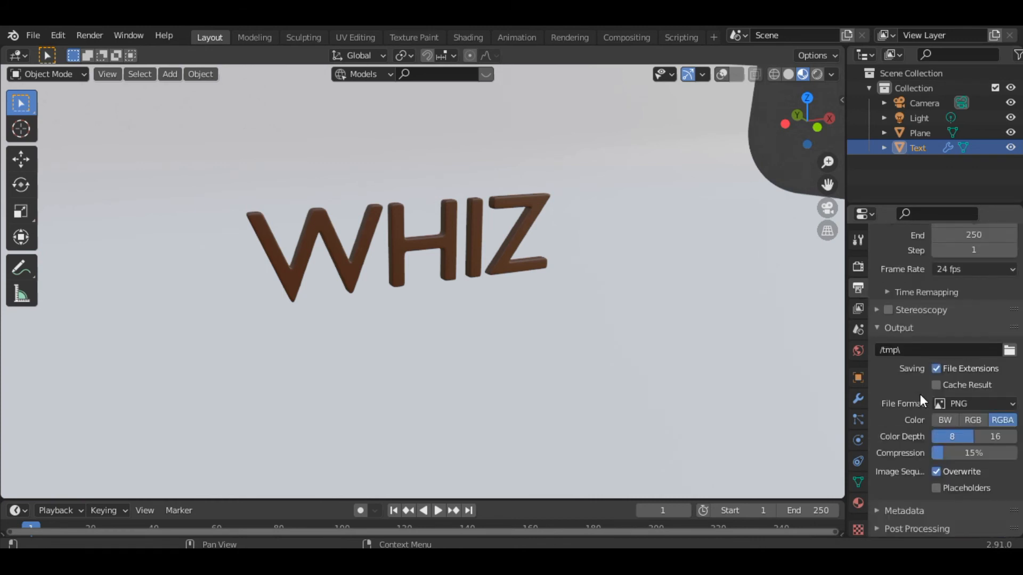
pyautogui.click(986, 404)
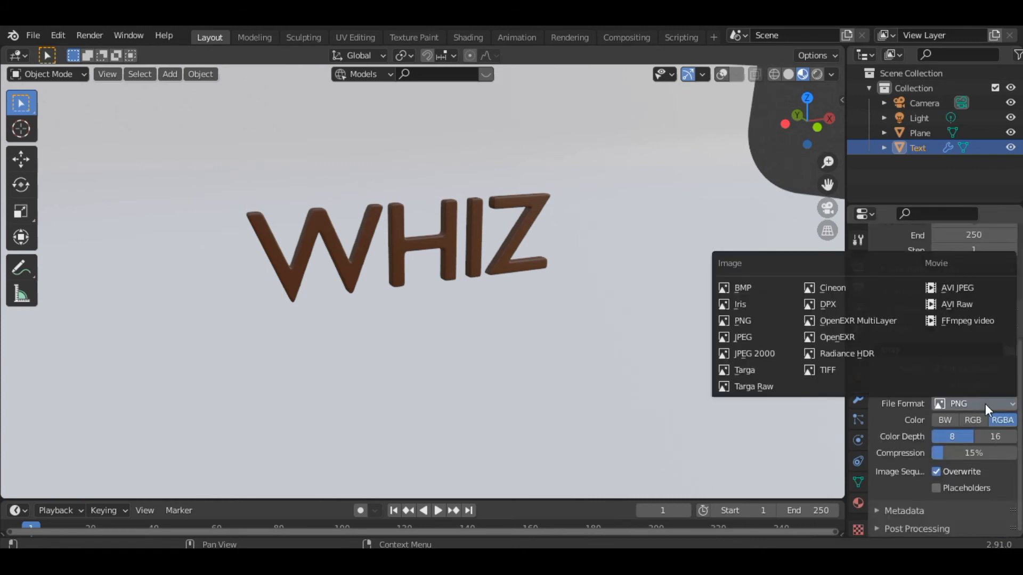
pyautogui.click(969, 321)
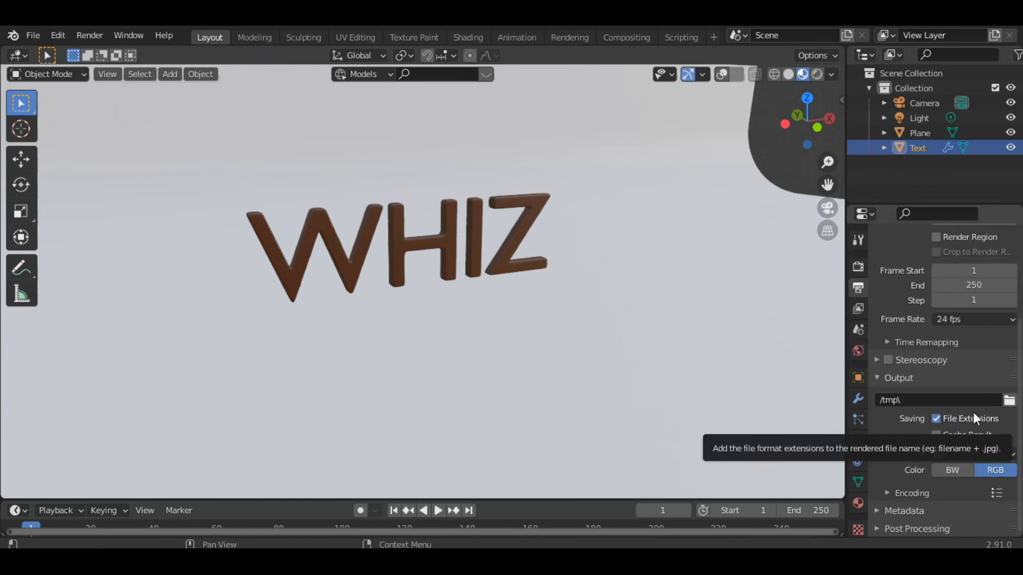
# - Set the encoding container to MPEG-4 and the video output quality to Perceptually lossless
pyautogui.click(889, 495)
pyautogui.scroll(-8, 890, 495)
pyautogui.click(969, 304)
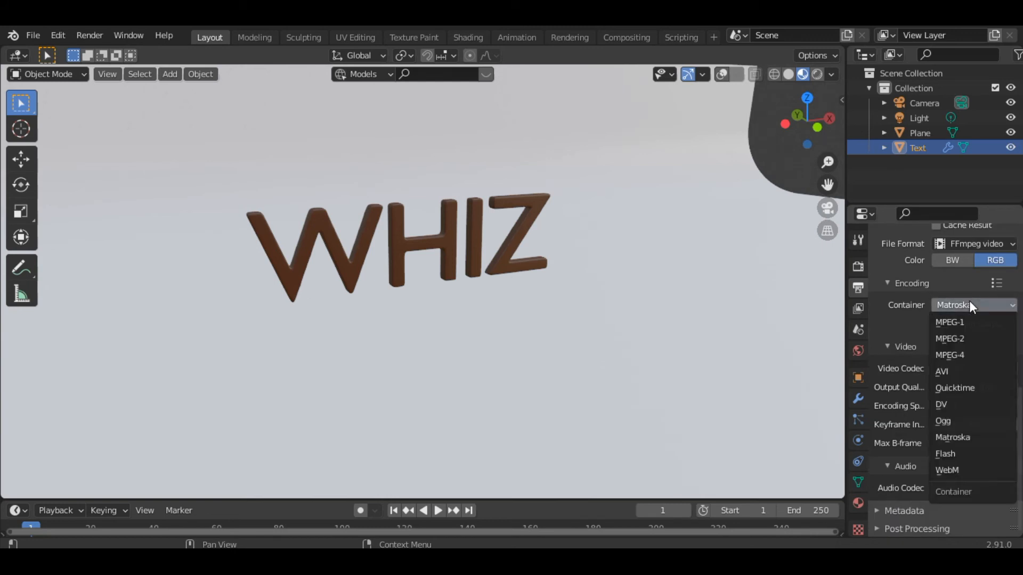
pyautogui.click(970, 355)
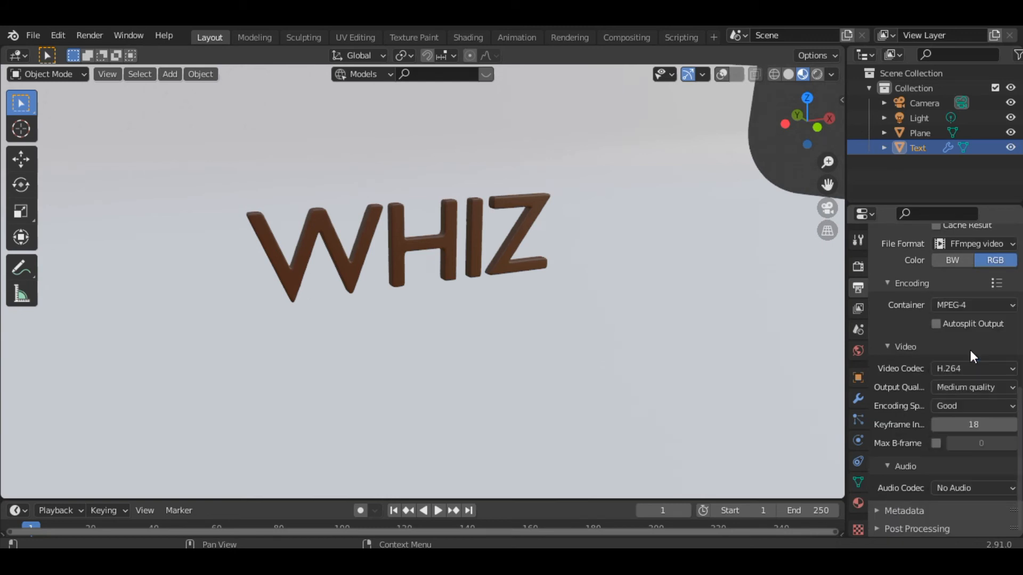
pyautogui.click(970, 388)
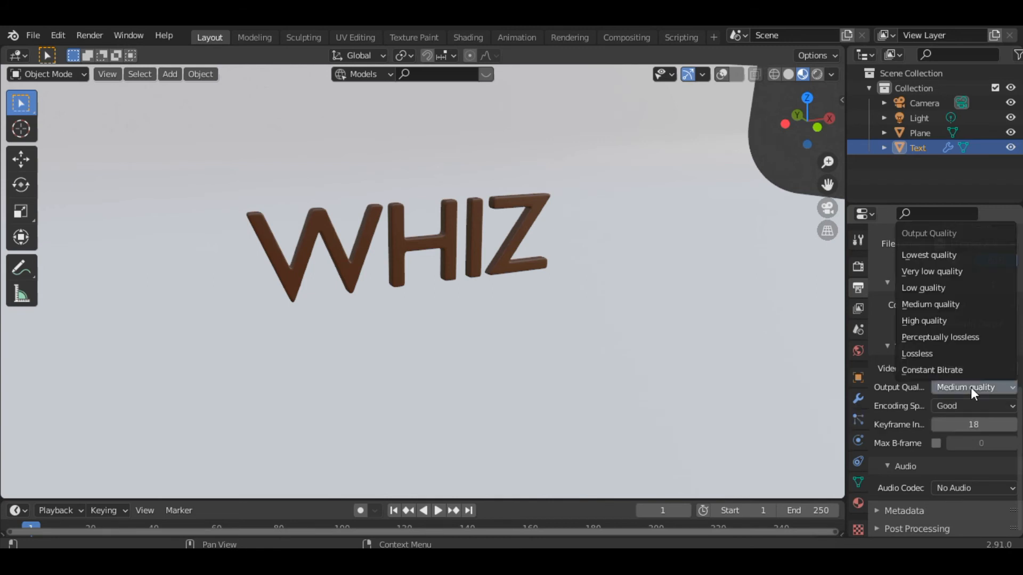
pyautogui.click(958, 338)
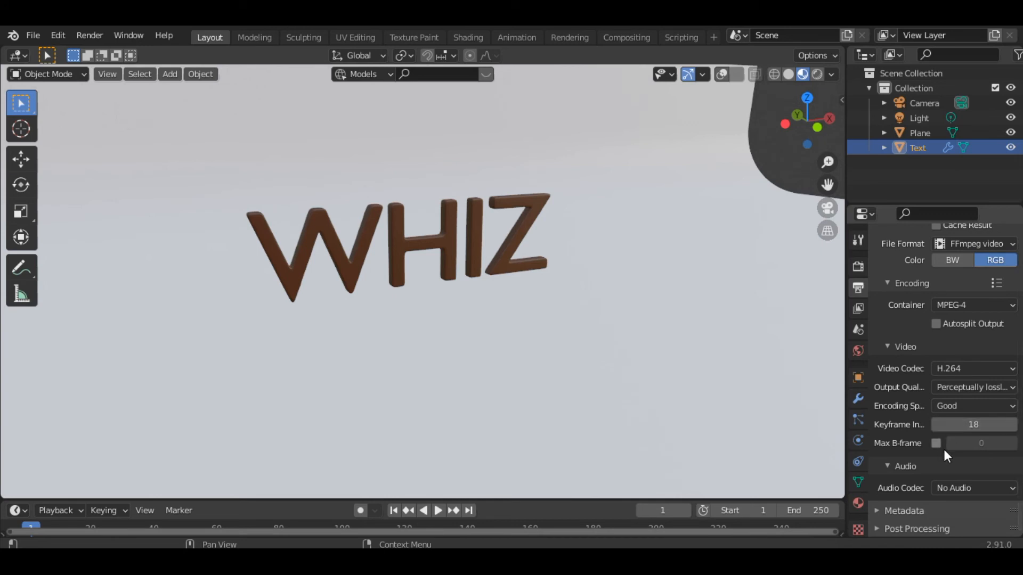
# - Preview the melting animation, set the scene's end frame to 40, and return to frame 1
pyautogui.scroll(10, 913, 369)
pyautogui.scroll(-7, 913, 369)
pyautogui.scroll(7, 914, 368)
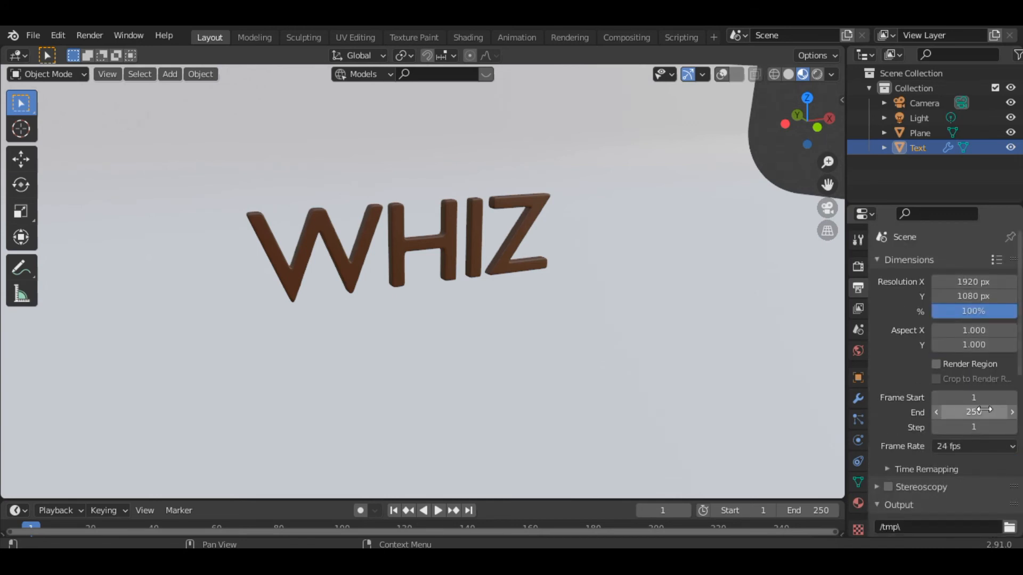
pyautogui.press('space')
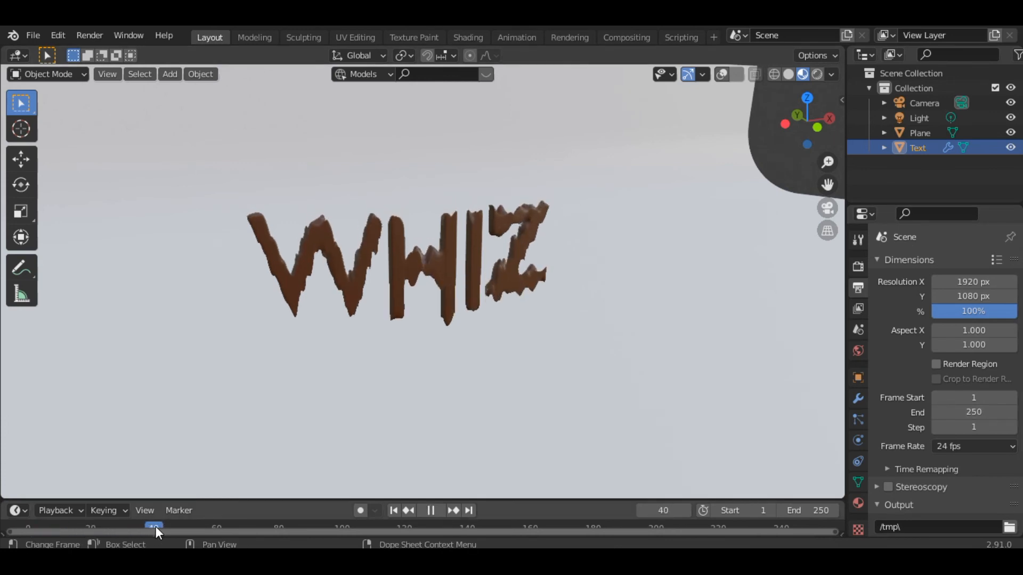
pyautogui.moveTo(171, 525); pyautogui.dragTo(169, 525)
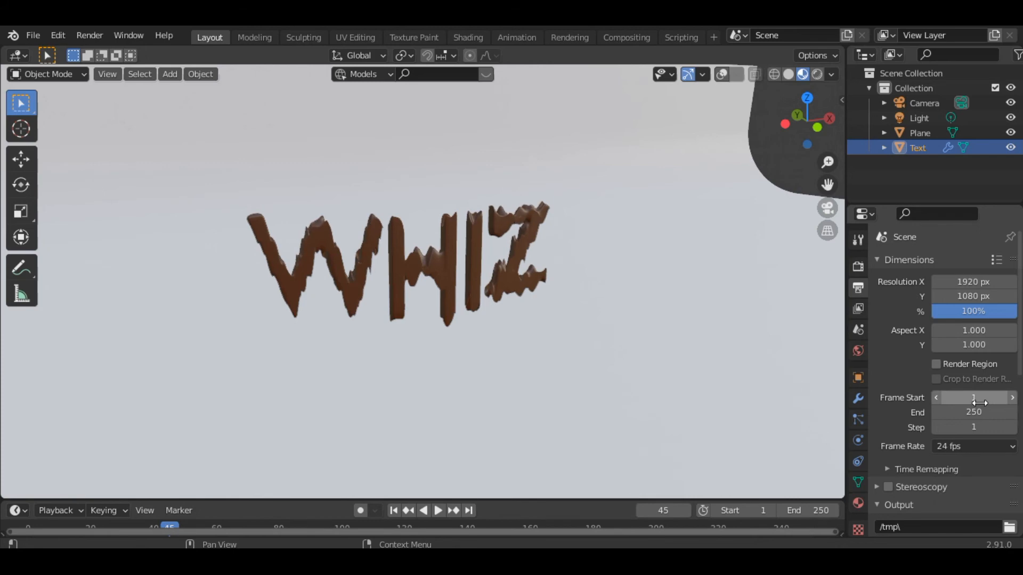
pyautogui.click(973, 415)
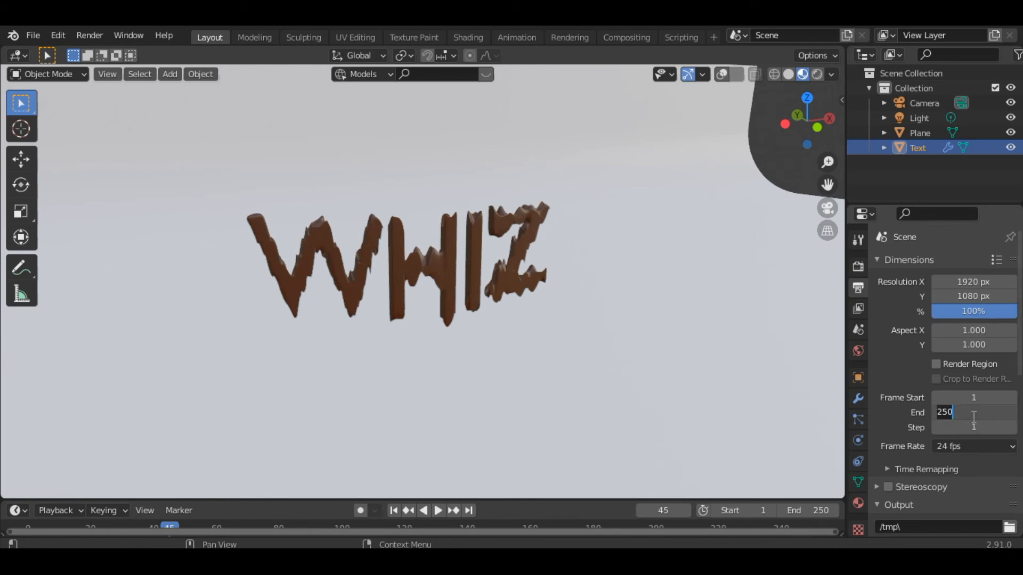
pyautogui.write('40')
pyautogui.press('Return')
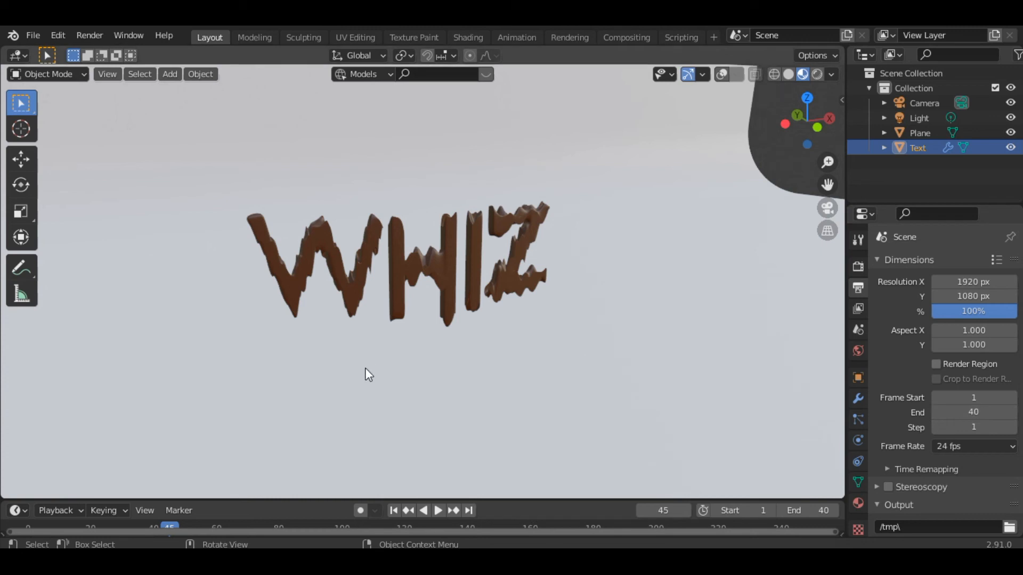
pyautogui.click(393, 510)
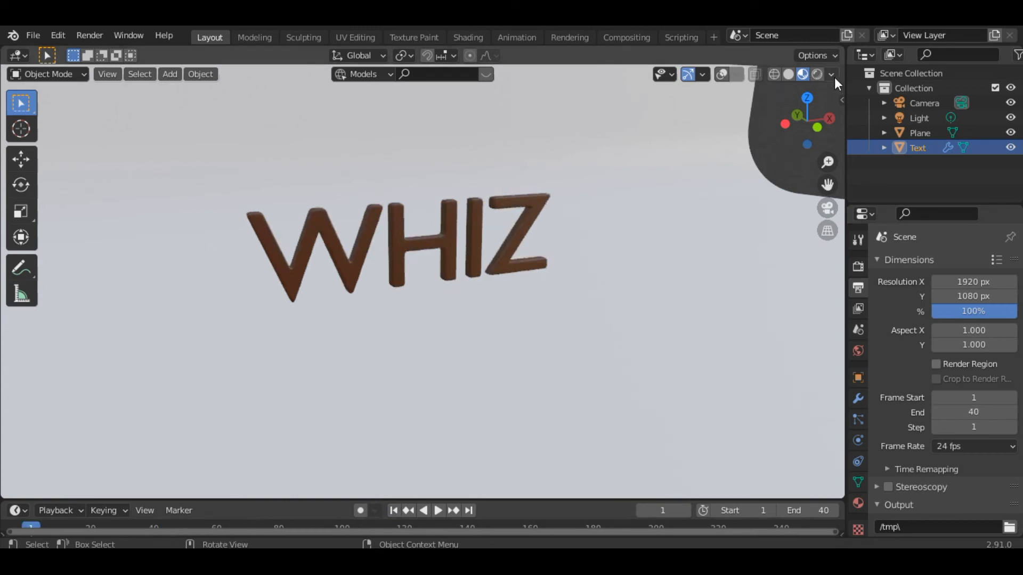
# - Switch the viewport to rendered shading and turn the viewport overlays back on
pyautogui.click(819, 75)
pyautogui.hotkey('shift', 'a')
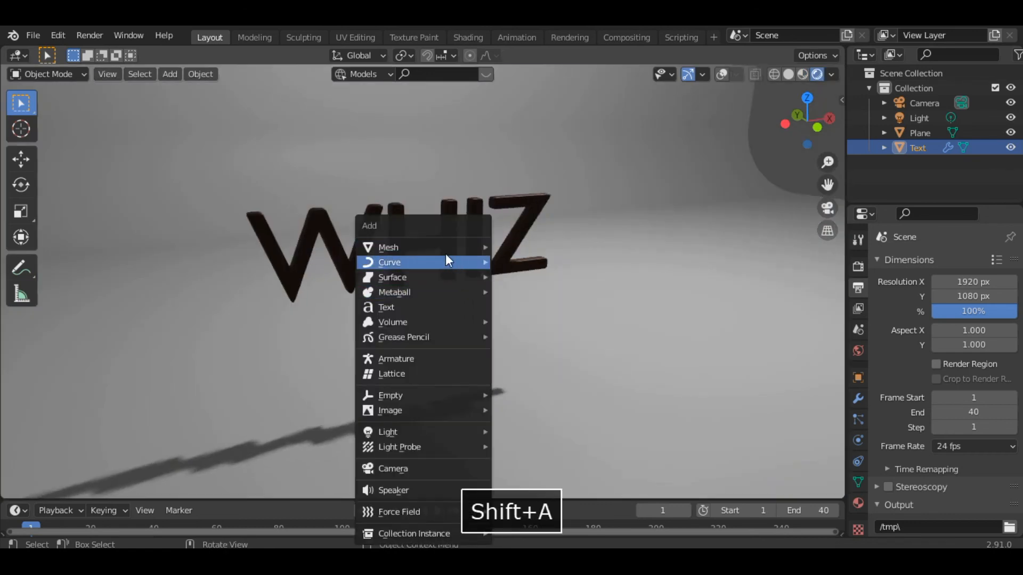
pyautogui.moveTo(444, 248)
pyautogui.scroll(-8, 800, 249)
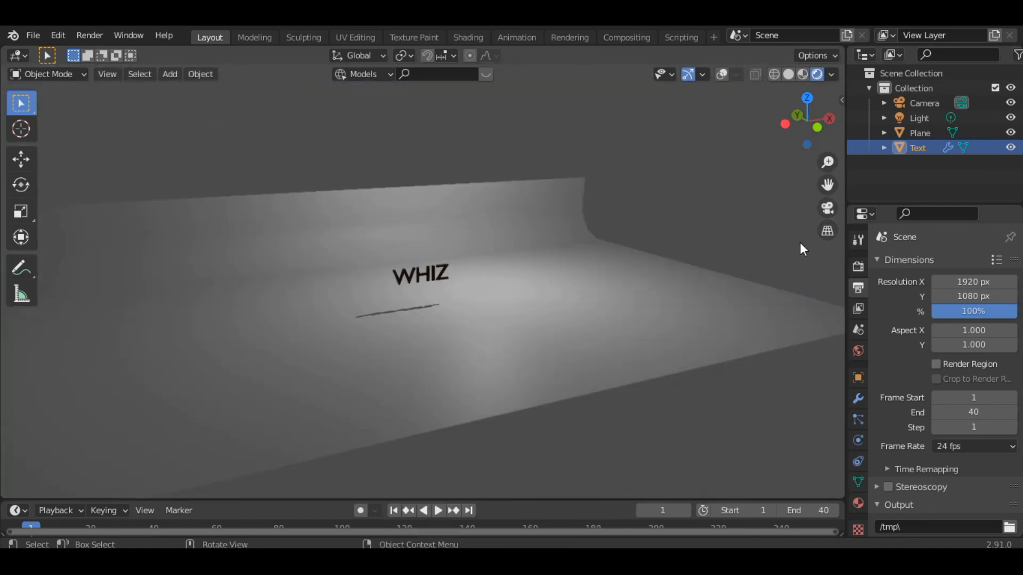
pyautogui.scroll(2, 800, 249)
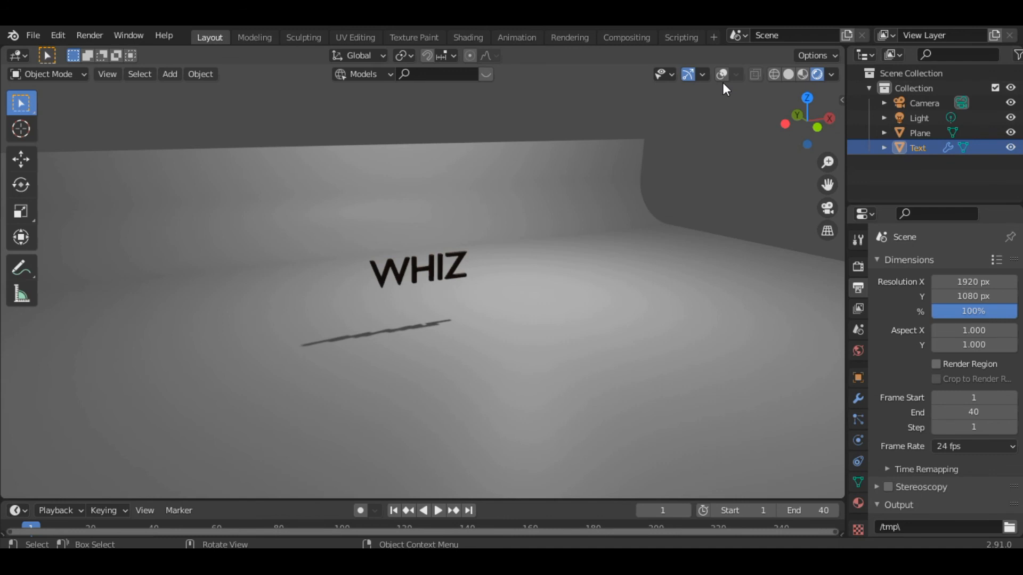
pyautogui.click(722, 75)
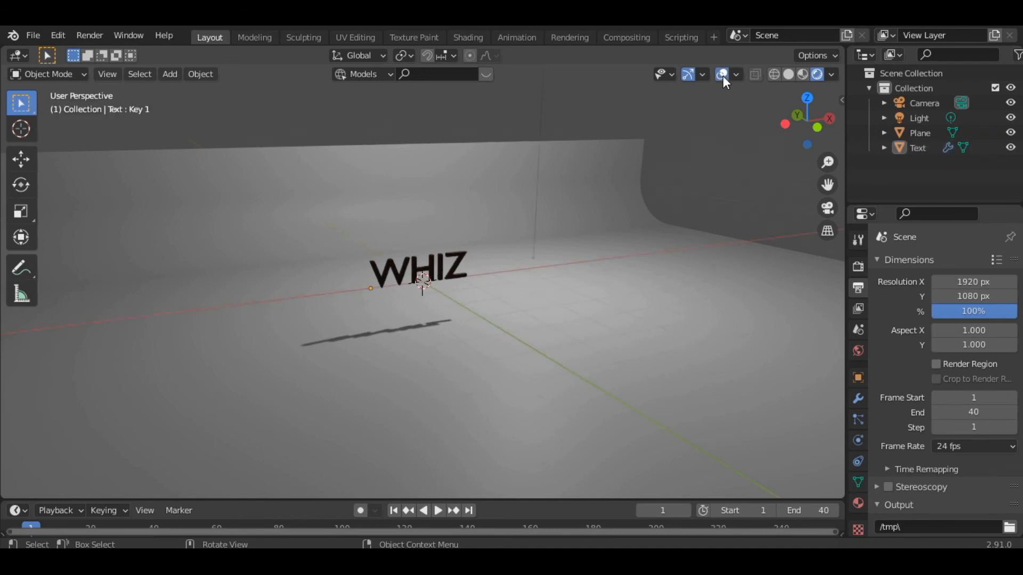
# - Duplicate the point light along X to the other side of the text, and duplicate that copy about 5.3 m along negative Y
pyautogui.click(538, 159)
pyautogui.hotkey('shift', 'd')
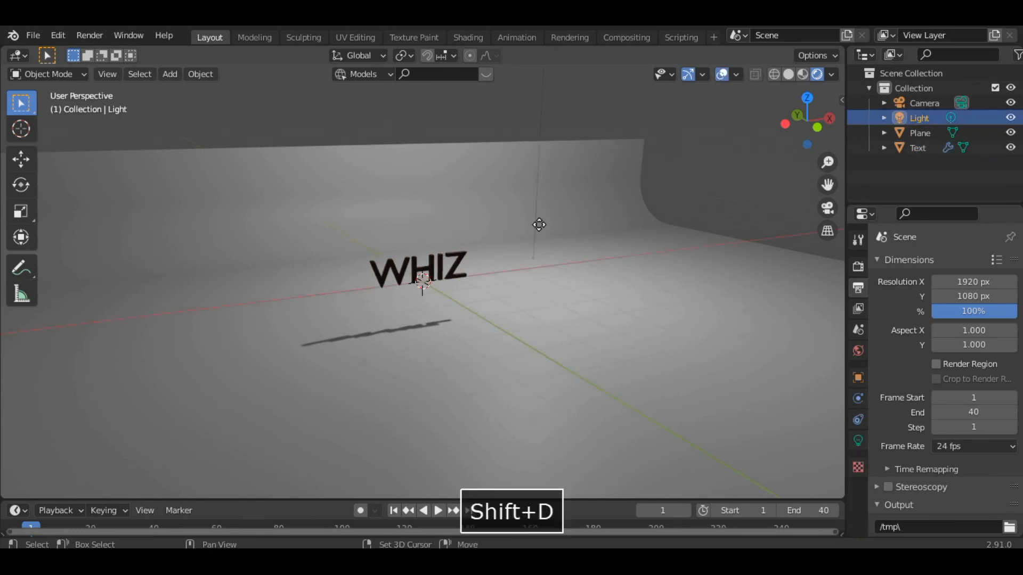
pyautogui.press('y')
pyautogui.click(176, 280)
pyautogui.hotkey('shift', 'd')
pyautogui.press('y')
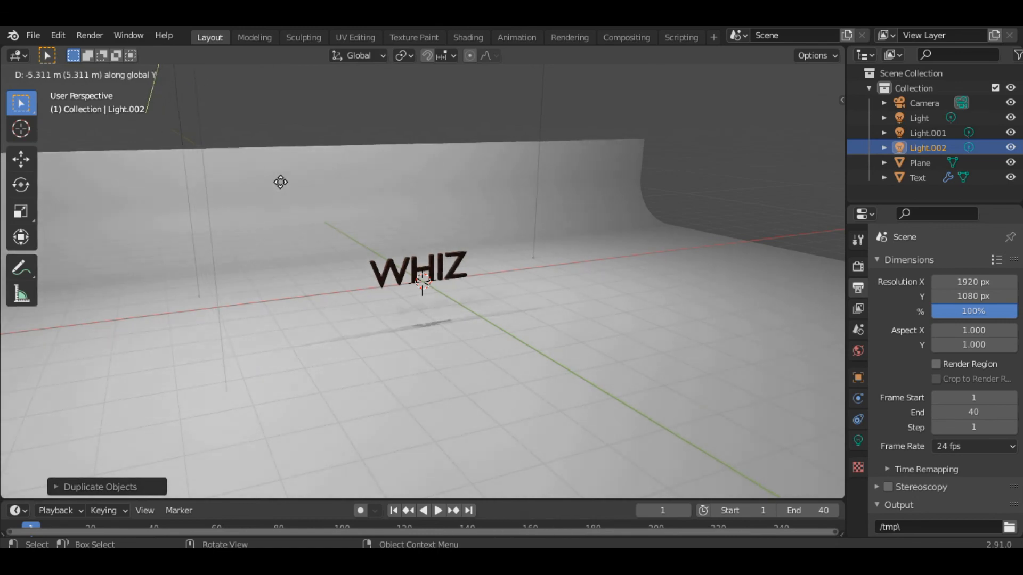
pyautogui.click(281, 181)
# - Duplicate the newest light back along the X axis so that four lights form a rectangle around the text
pyautogui.hotkey('shift', 'd')
pyautogui.press('x')
pyautogui.click(729, 180)
pyautogui.scroll(4, 730, 180)
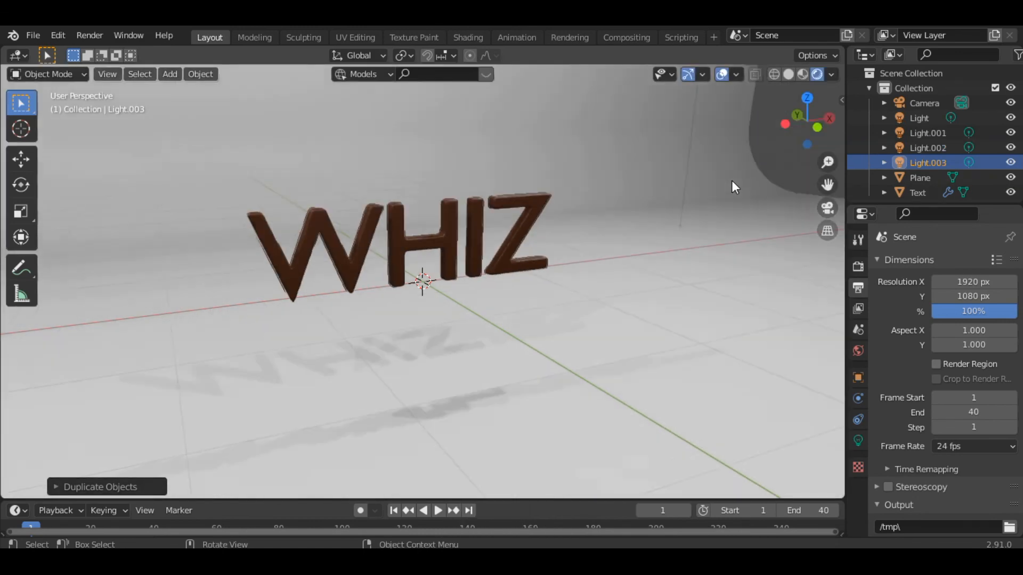
# - Disable shadows on all four point lights
pyautogui.click(858, 440)
pyautogui.scroll(-8, 302, 322)
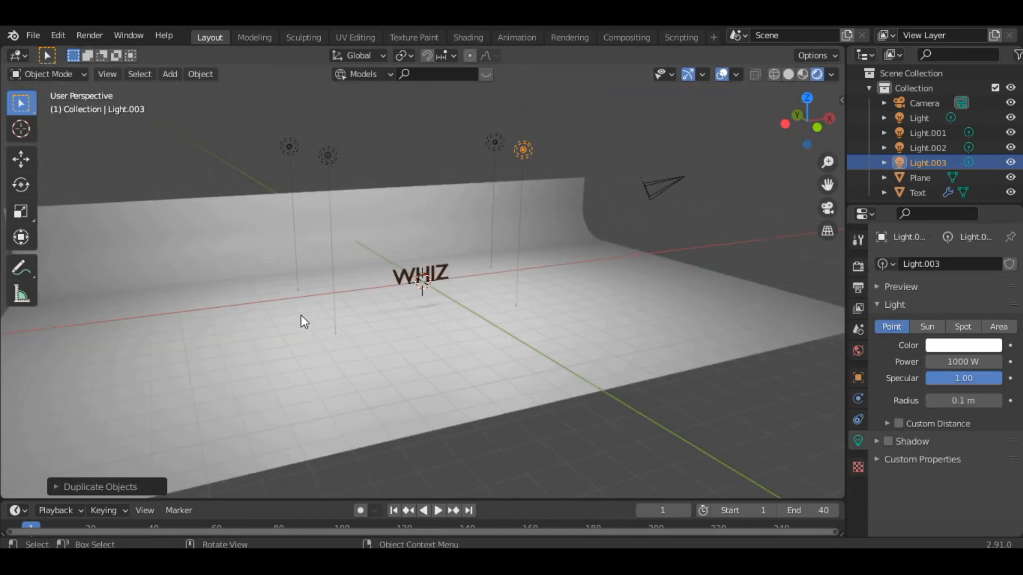
pyautogui.click(332, 289)
pyautogui.click(887, 442)
pyautogui.click(493, 244)
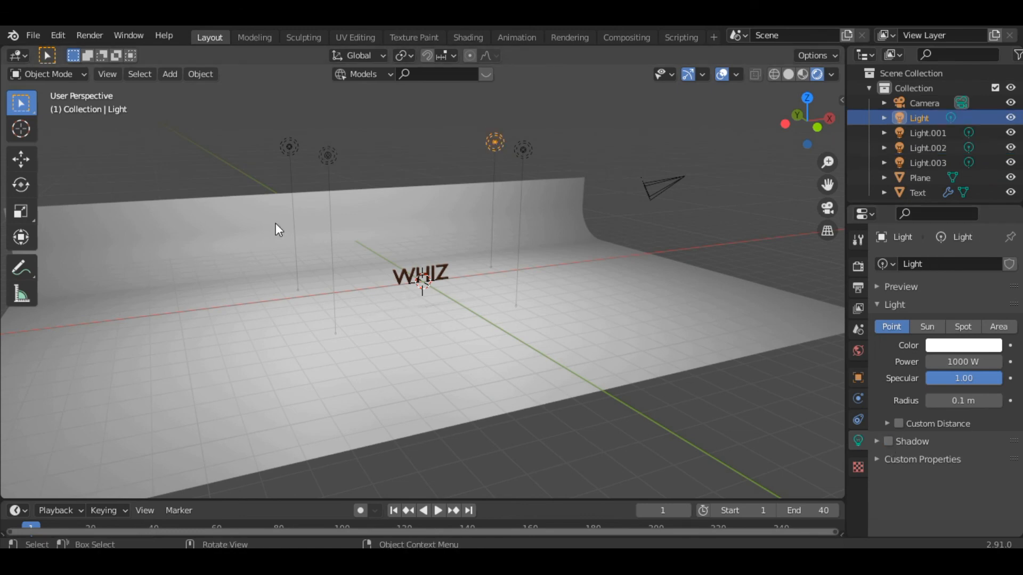
pyautogui.click(289, 147)
pyautogui.click(888, 441)
pyautogui.scroll(8, 349, 192)
pyautogui.scroll(-2, 350, 190)
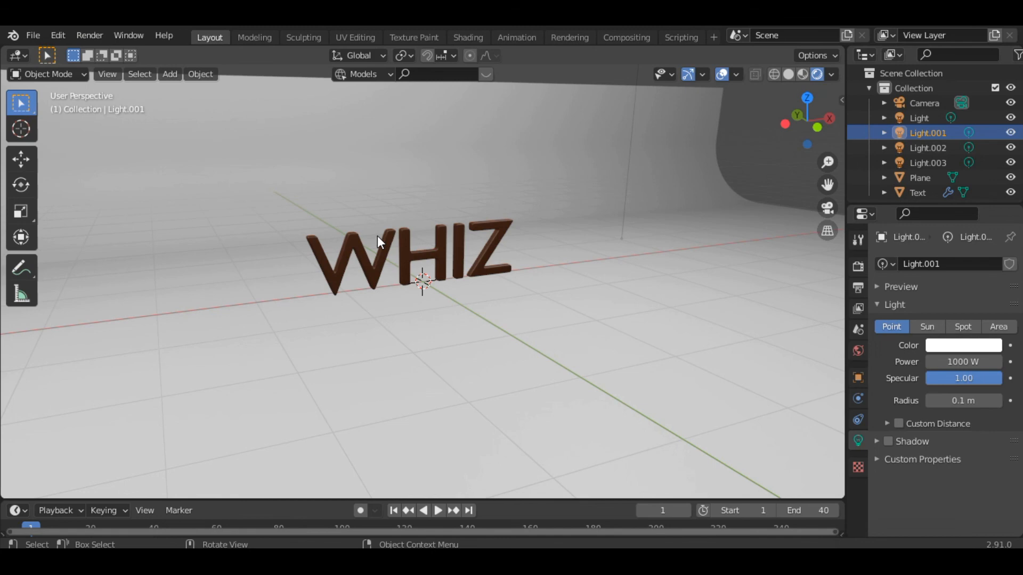
# - Align the camera to the current view and move it about 0.1 m to center the WHIZ text in the frame
pyautogui.press('ctrl+alt+KP_0')
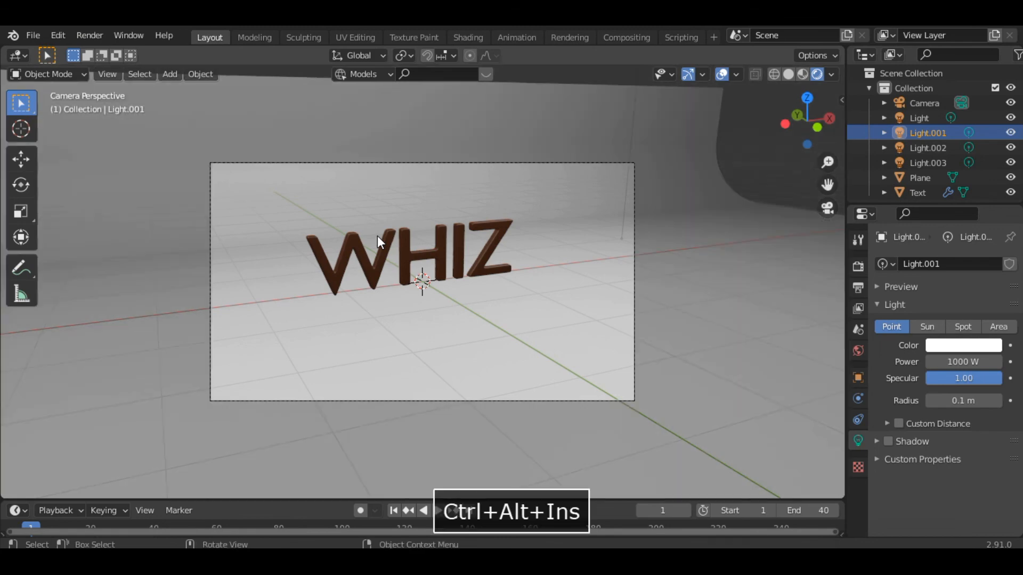
pyautogui.click(626, 164)
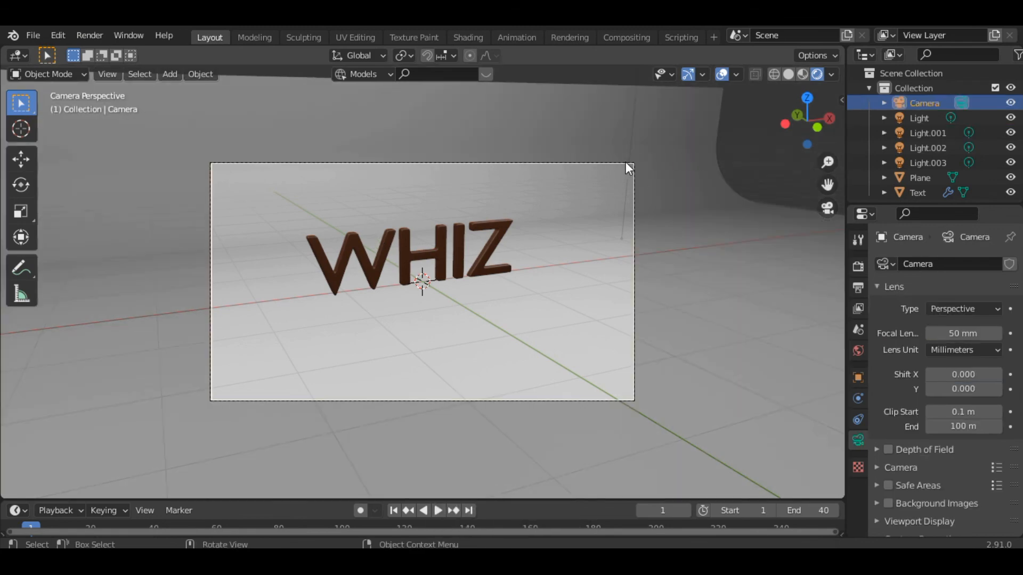
pyautogui.press('g')
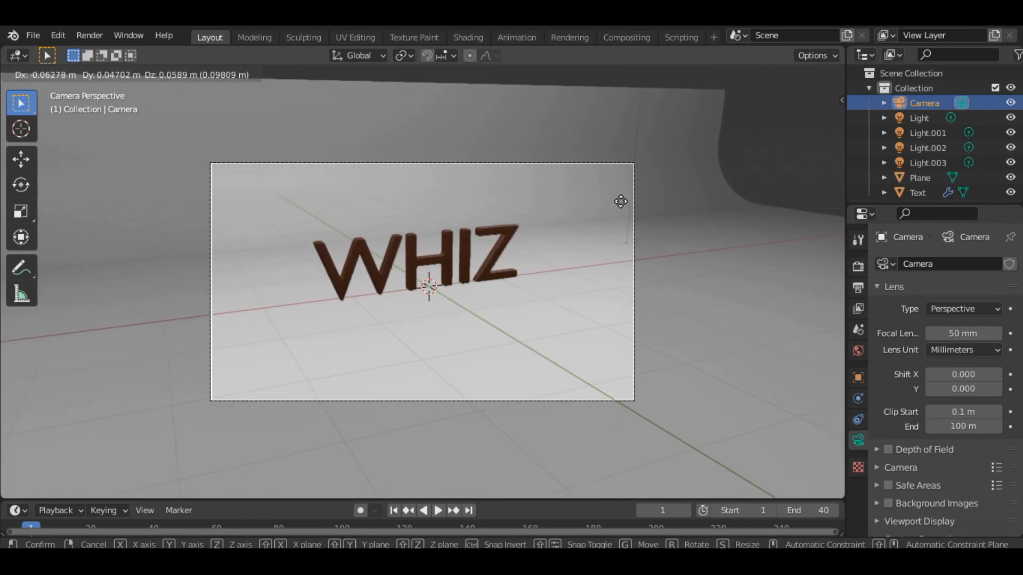
pyautogui.click(621, 201)
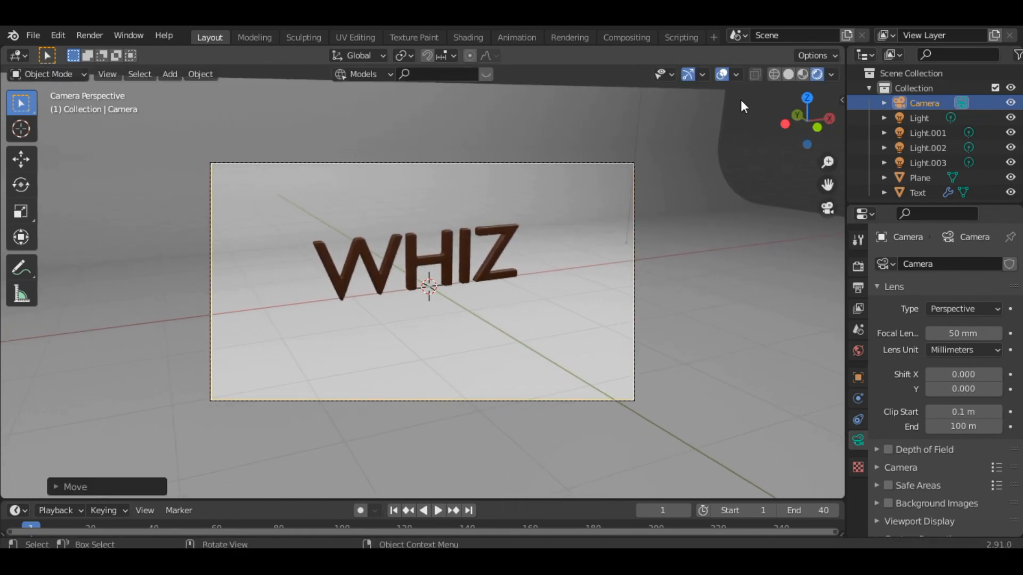
pyautogui.click(722, 76)
pyautogui.click(723, 75)
pyautogui.click(89, 36)
# - Save the project as melt.blend in the Blend Files folder
pyautogui.hotkey('ctrl', 's')
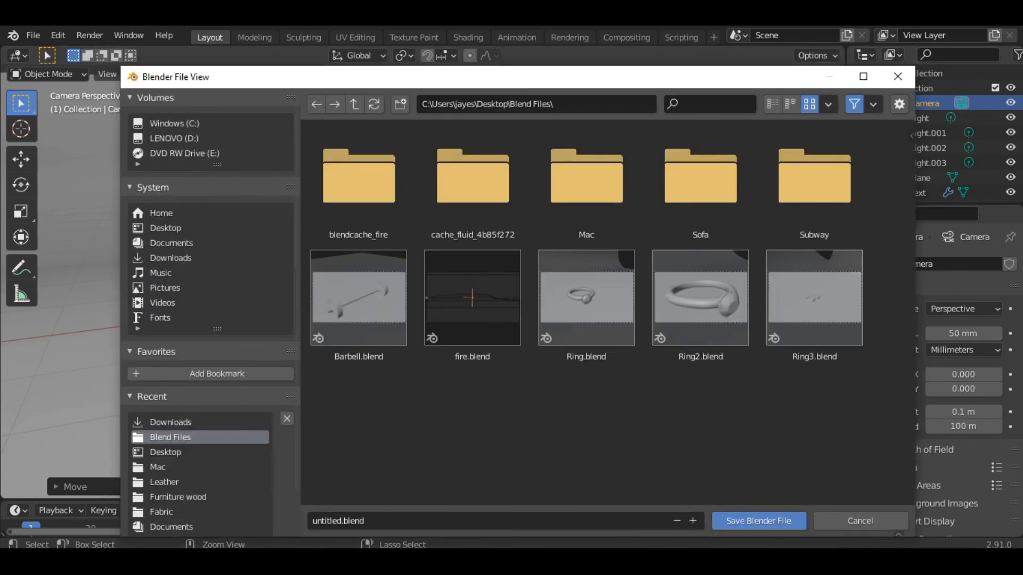
pyautogui.click(376, 520)
pyautogui.press('Left')
pyautogui.press('Left')
pyautogui.press('Left')
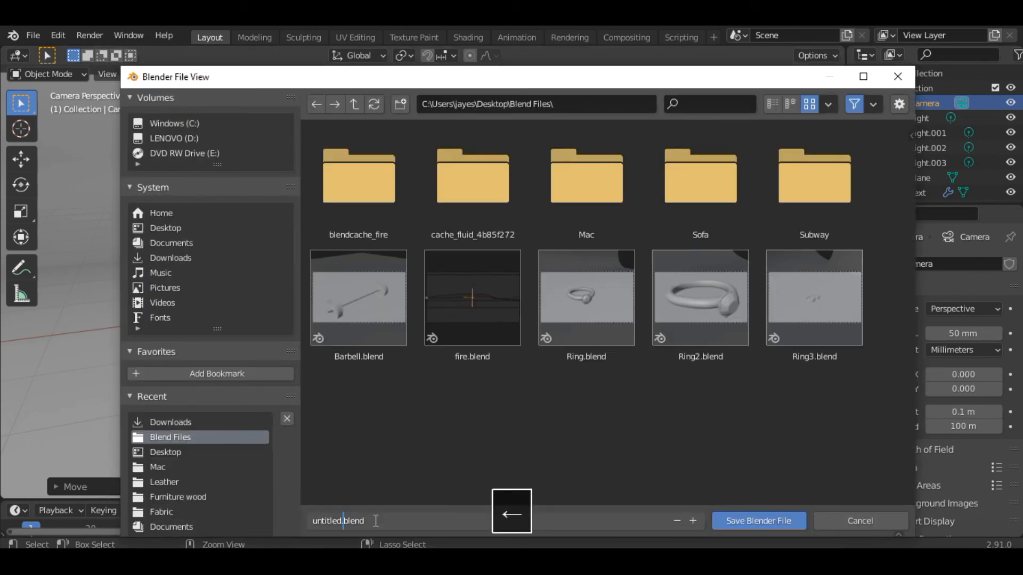
pyautogui.press('BackSpace')
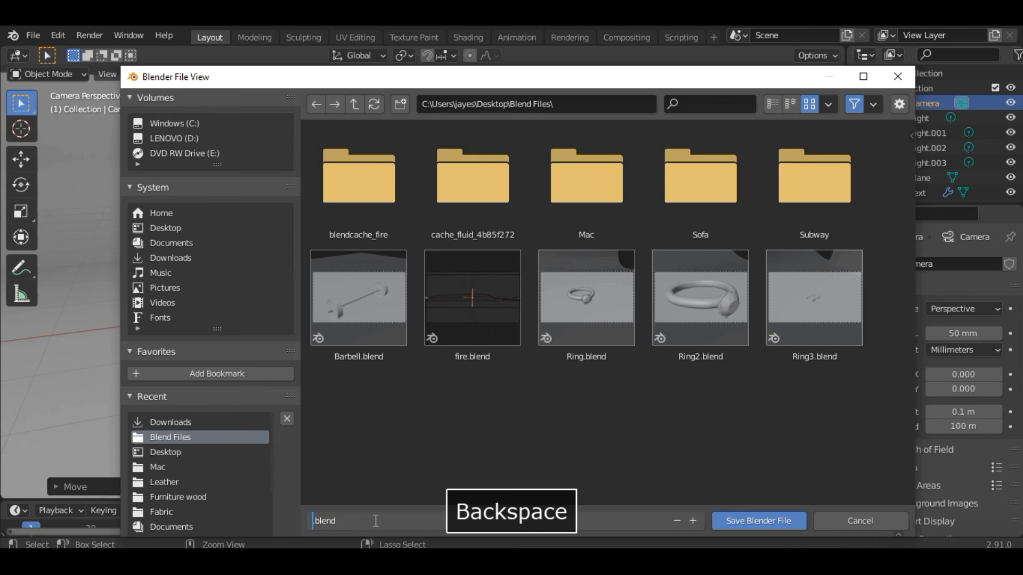
pyautogui.write('melt')
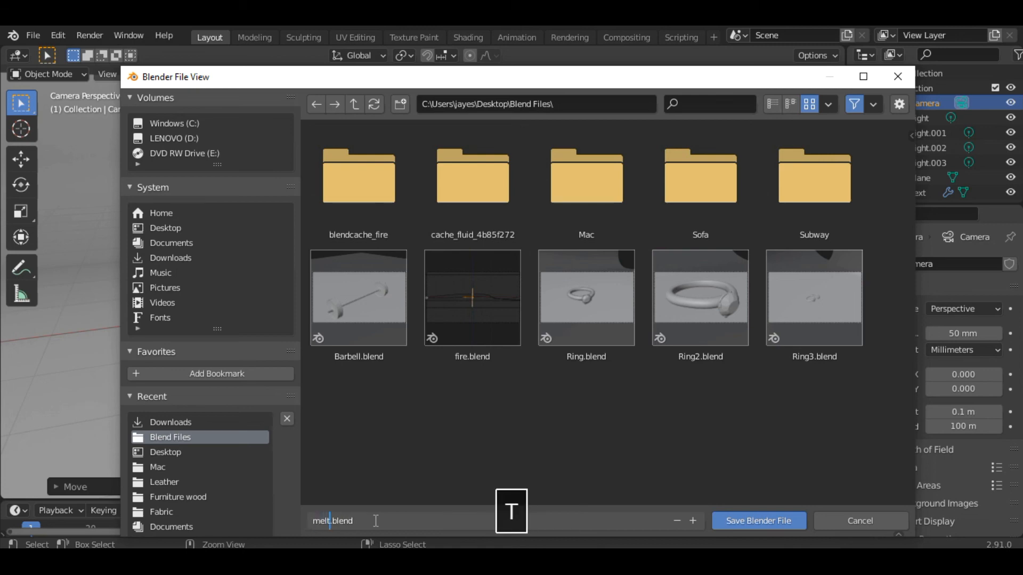
pyautogui.click(739, 520)
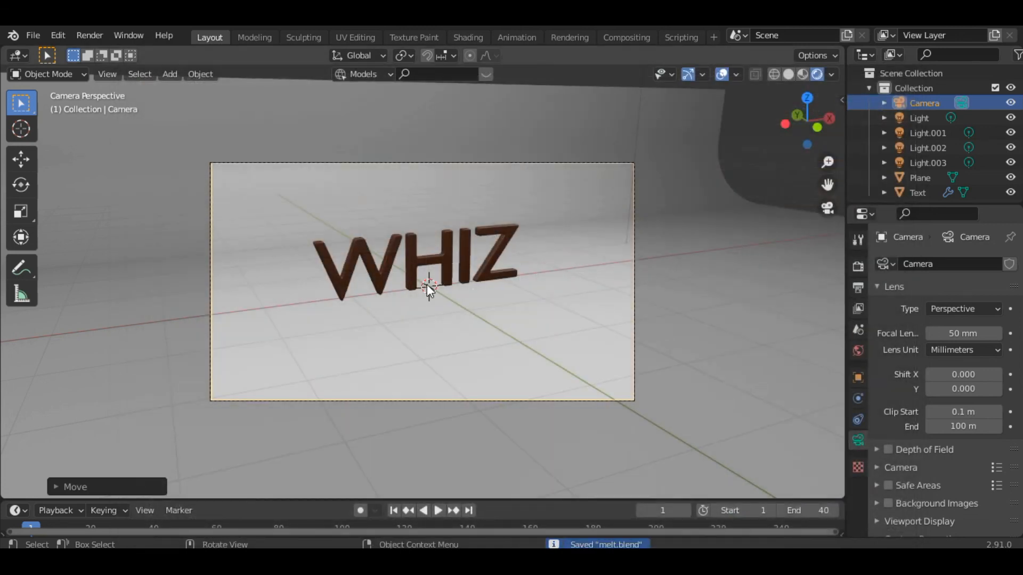
# - Render the full animation from the camera view
pyautogui.click(75, 35)
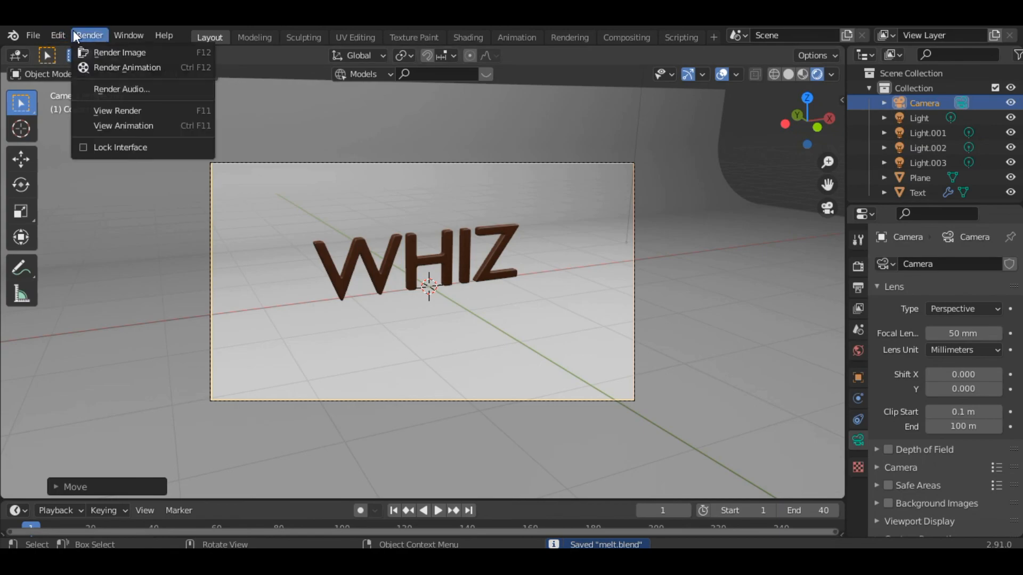
pyautogui.click(123, 67)
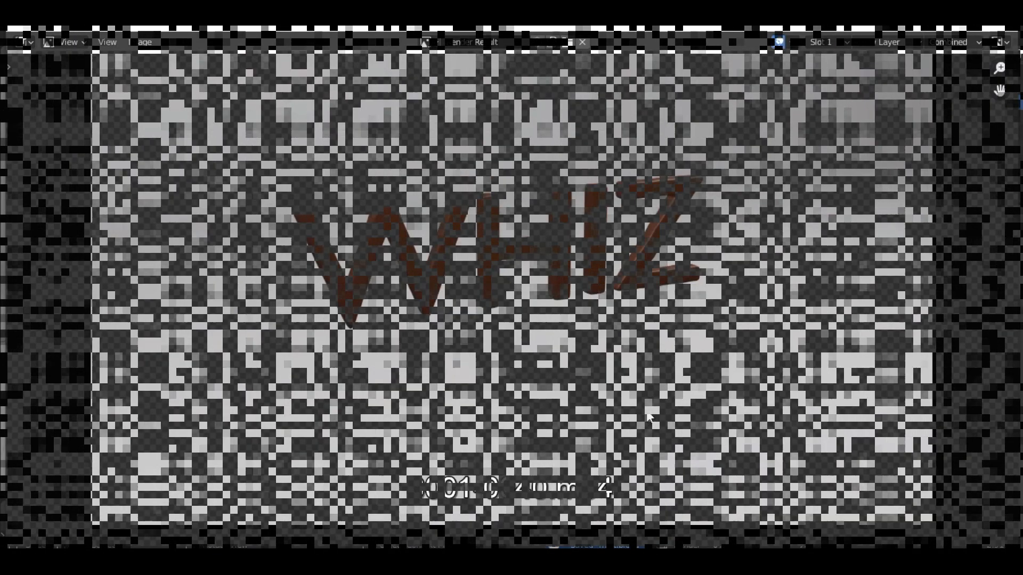